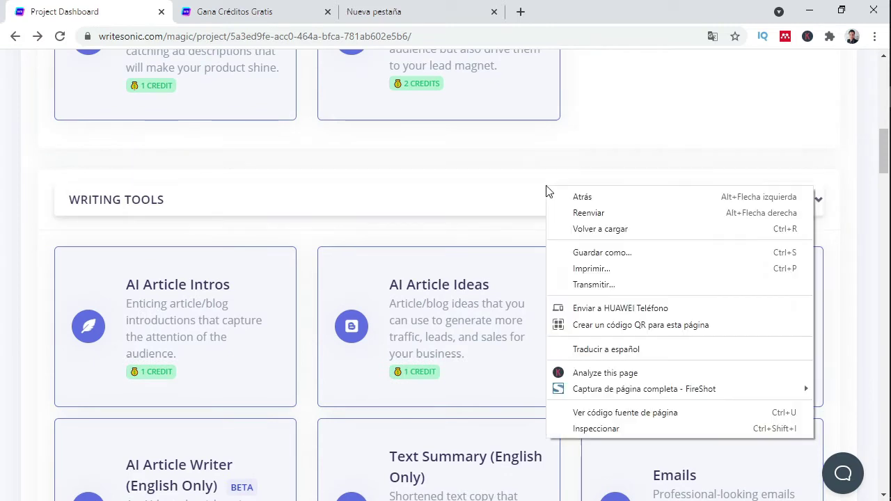
# - Translate the project dashboard page into Spanish and dismiss the translation popup
pyautogui.click(582, 167)
pyautogui.rightClick(582, 162)
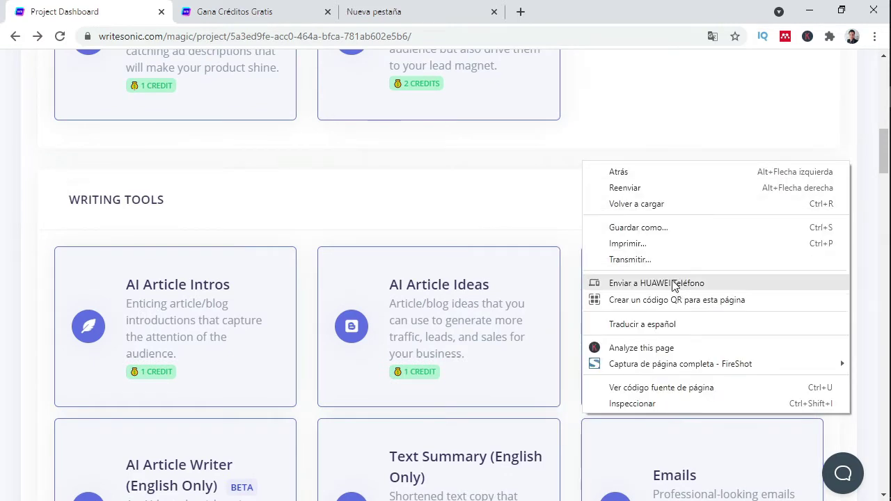
pyautogui.click(652, 324)
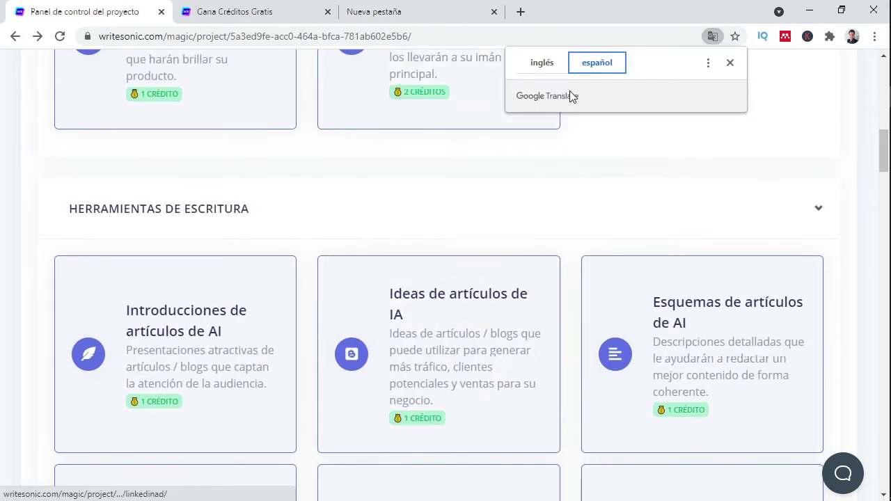
pyautogui.click(548, 174)
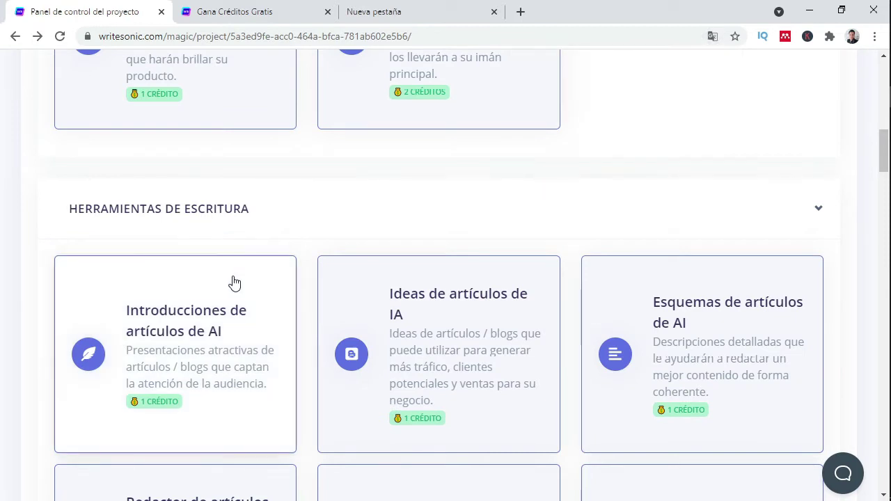
# - Examine the available AI tools and their credit costs, from the writing tools through social media, website and ecommerce copy to video copy
pyautogui.scroll(-1, 235, 275)
pyautogui.scroll(-1, 235, 275)
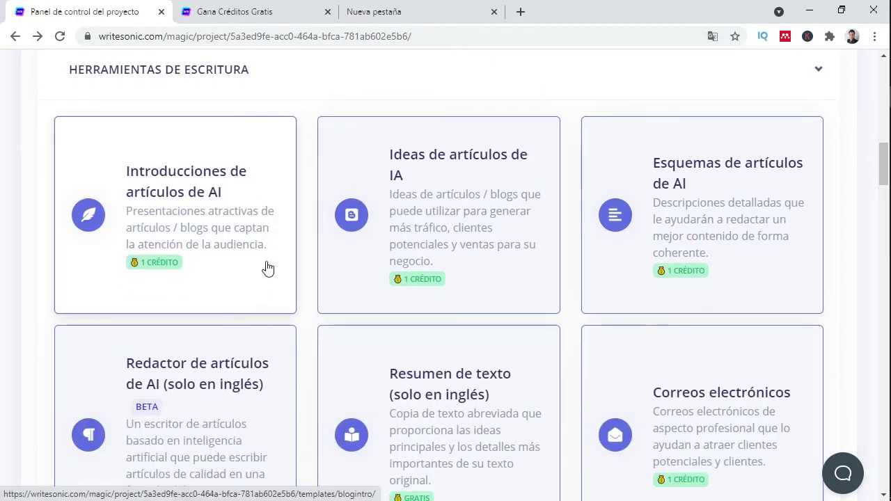
pyautogui.scroll(-1, 285, 272)
pyautogui.scroll(-5, 285, 273)
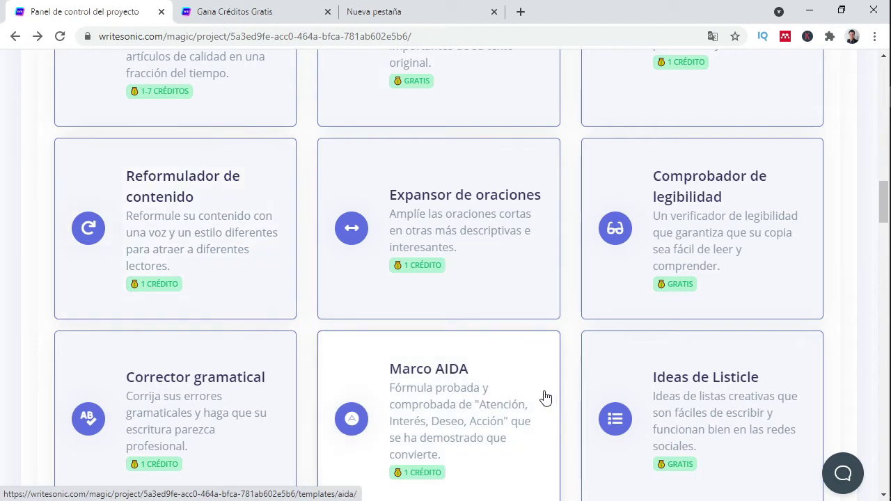
pyautogui.scroll(-1, 559, 383)
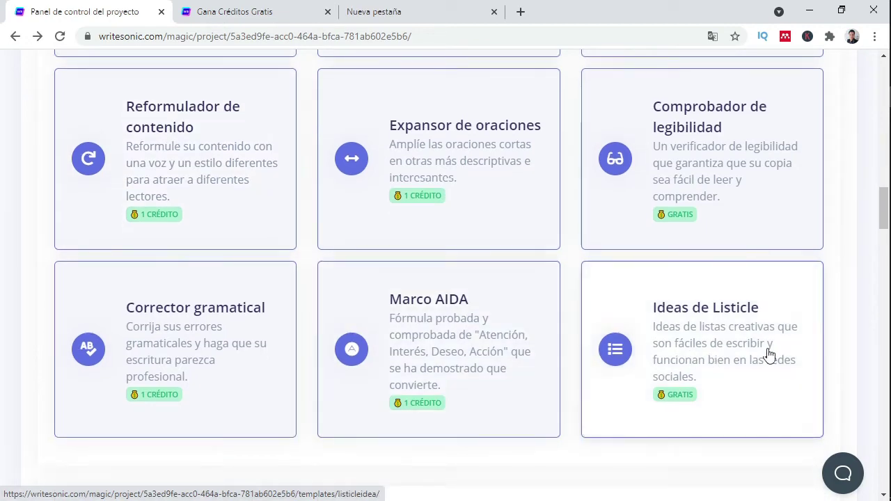
pyautogui.scroll(-3, 547, 352)
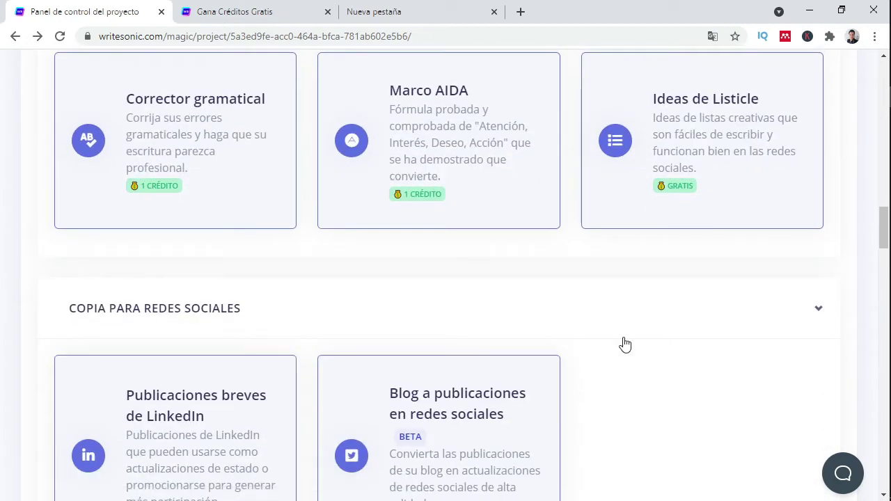
pyautogui.scroll(-2, 592, 352)
pyautogui.scroll(-4, 592, 352)
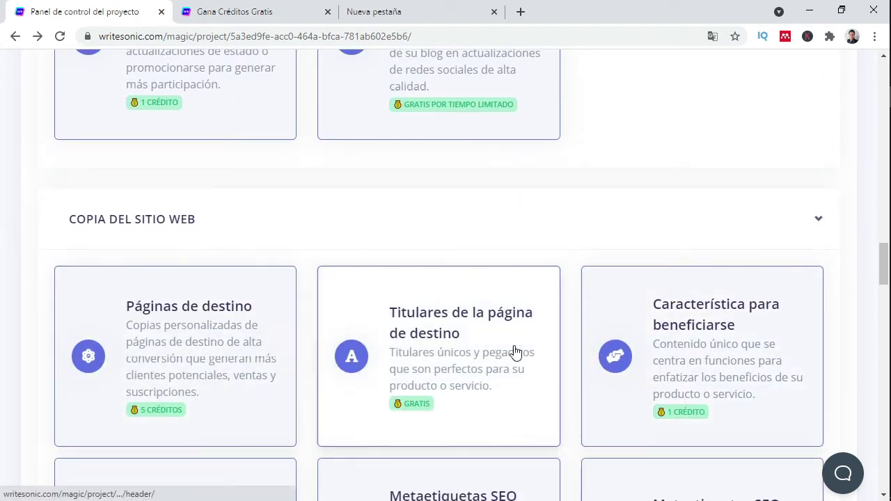
pyautogui.scroll(-3, 473, 342)
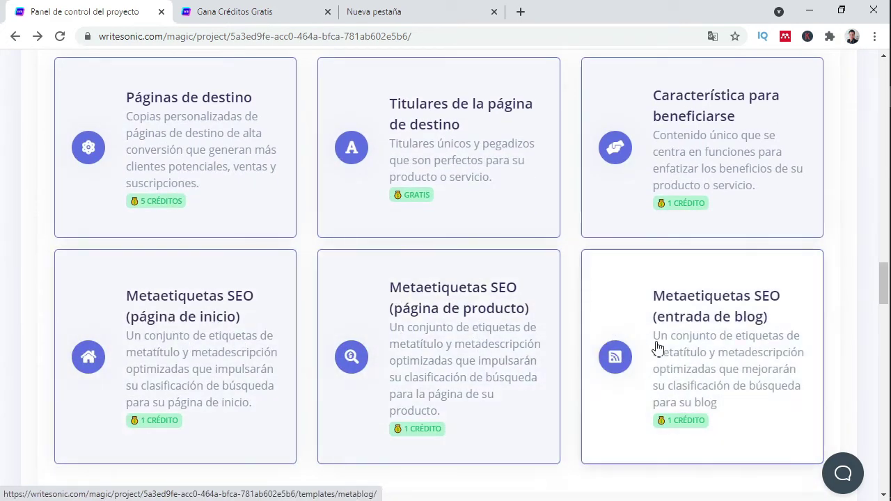
pyautogui.scroll(-4, 650, 320)
pyautogui.scroll(-2, 557, 325)
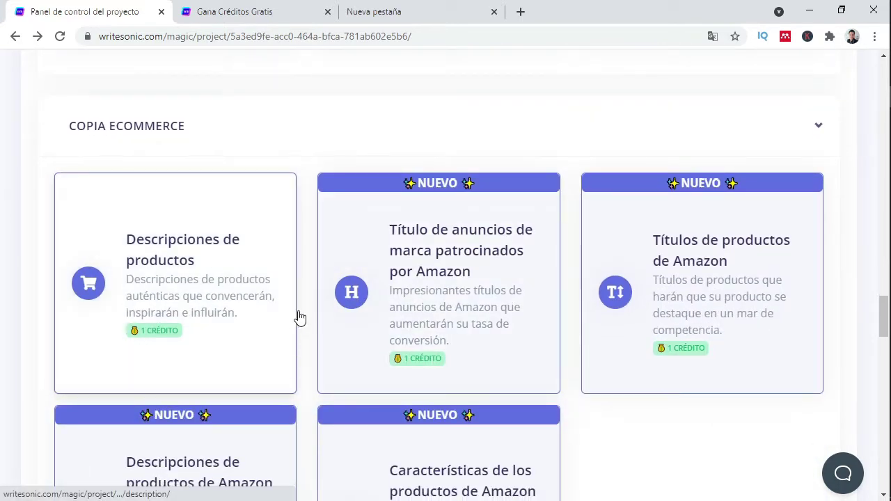
pyautogui.scroll(-2, 698, 406)
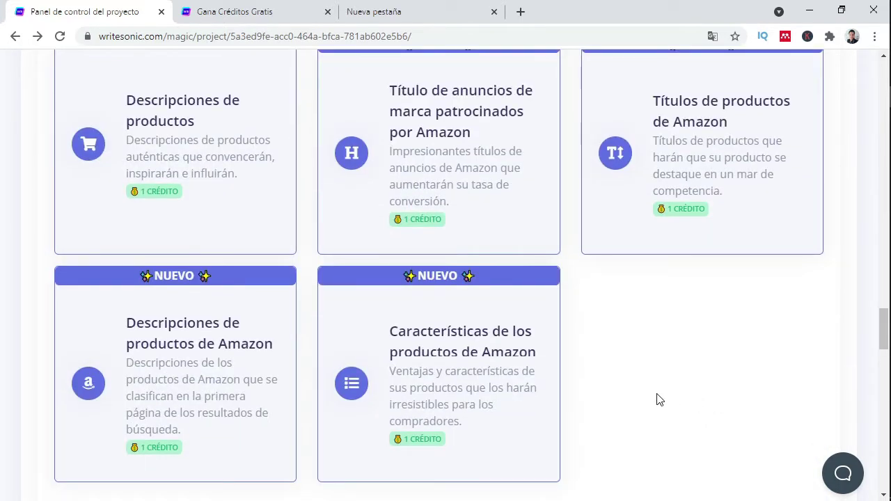
pyautogui.scroll(-5, 656, 398)
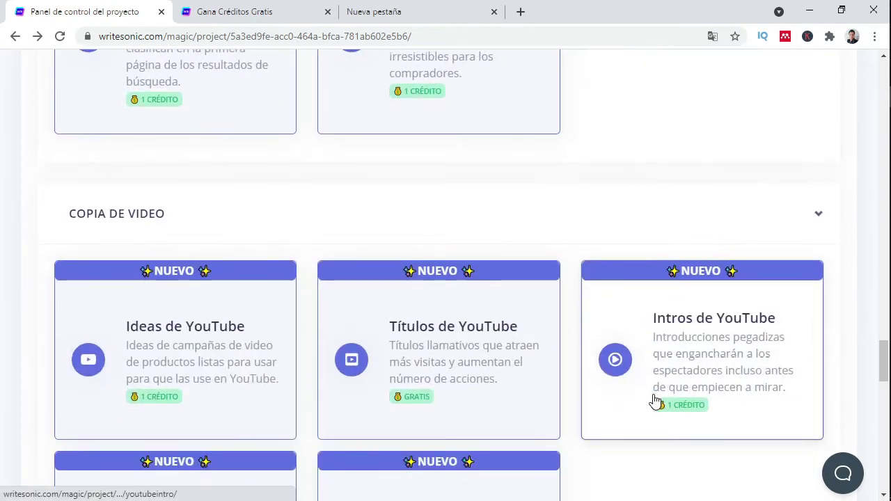
pyautogui.scroll(-2, 654, 401)
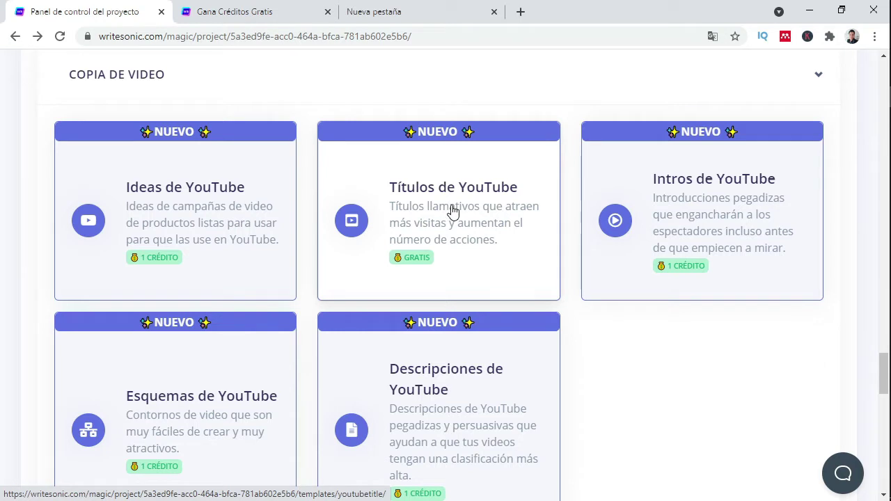
pyautogui.scroll(-1, 458, 213)
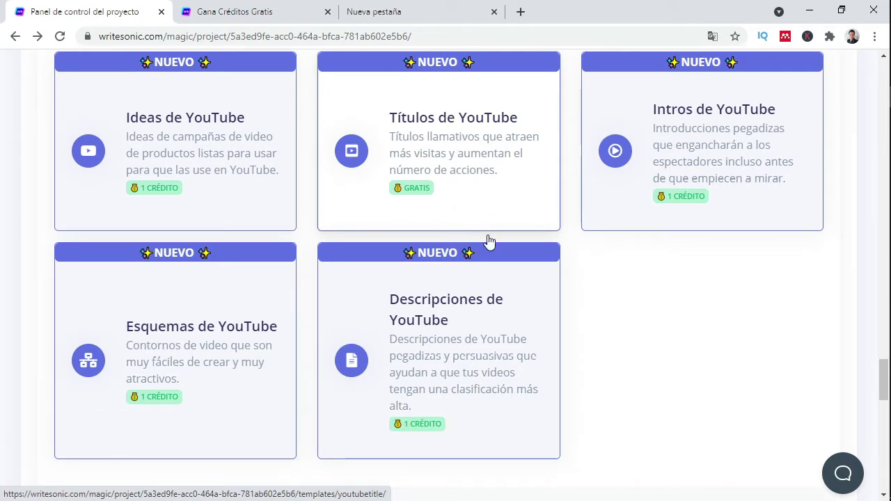
# - Check the credit balance on the YouTube descriptions tool page and return to the project dashboard
pyautogui.click(470, 362)
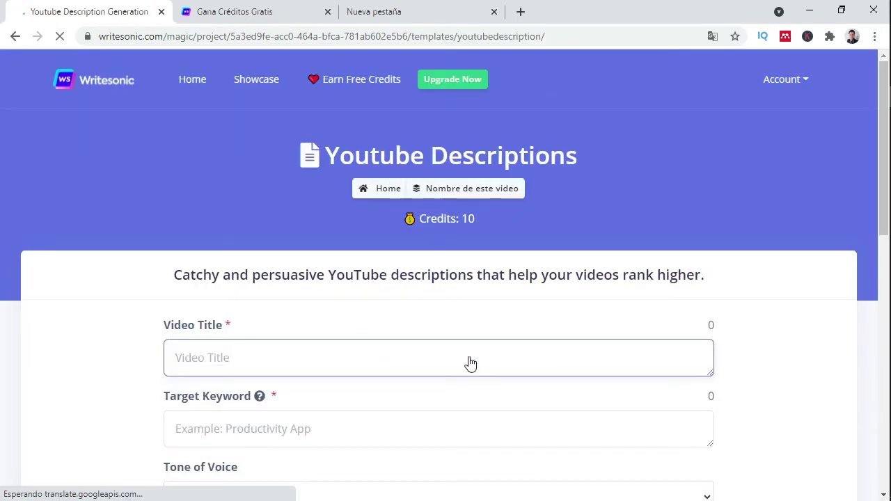
pyautogui.scroll(-1, 429, 304)
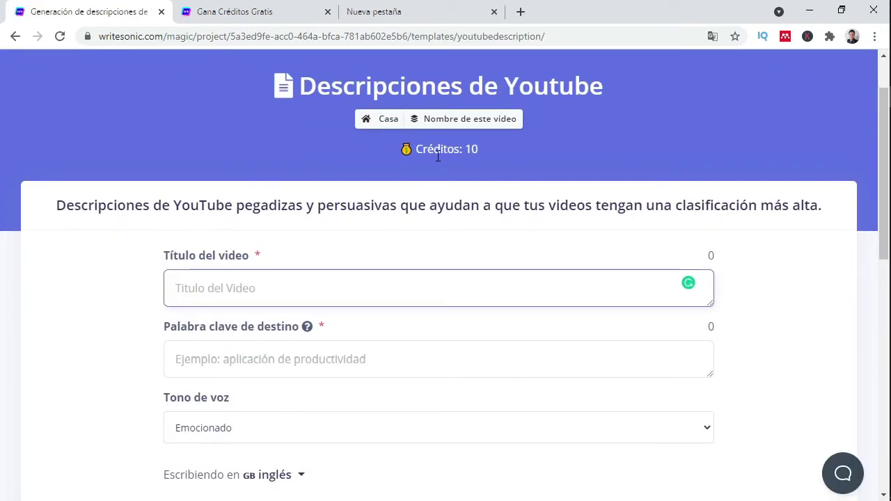
pyautogui.moveTo(420, 150); pyautogui.dragTo(483, 152)
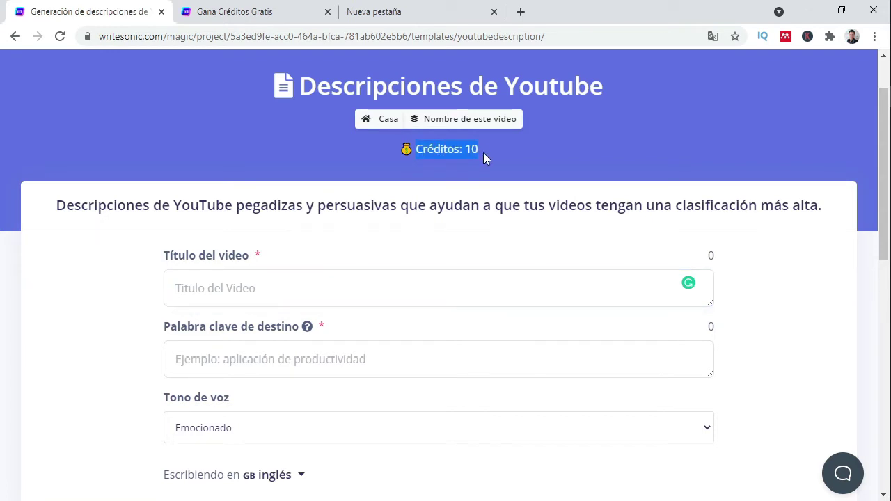
pyautogui.click(448, 175)
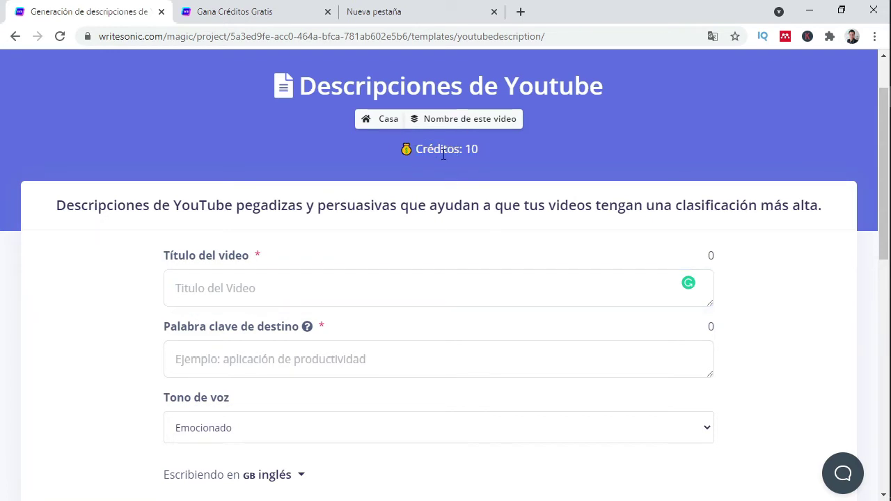
pyautogui.moveTo(416, 151); pyautogui.dragTo(495, 147)
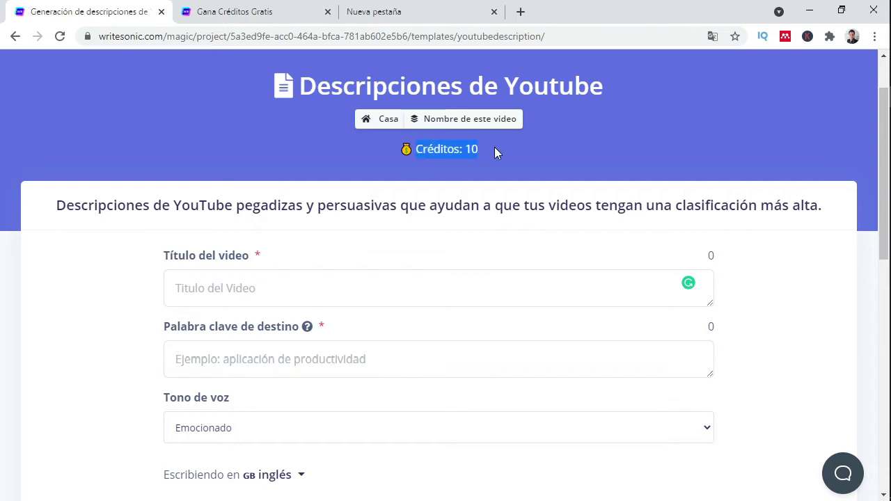
pyautogui.click(15, 39)
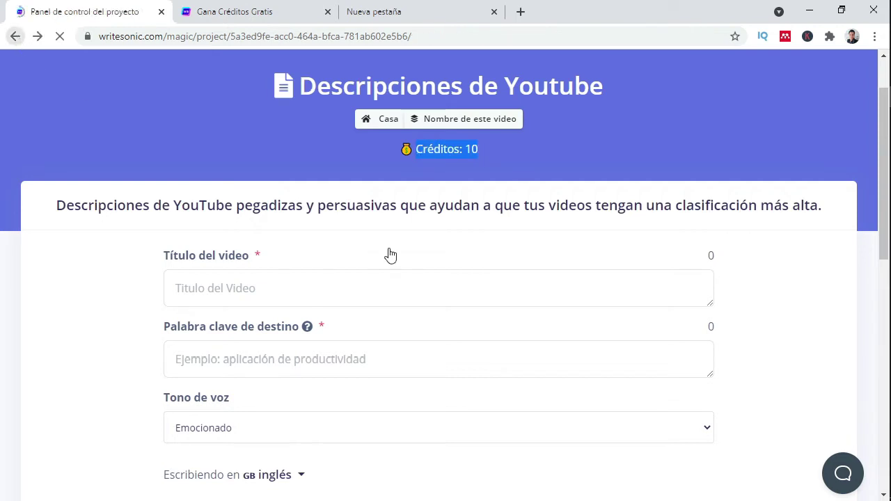
# - Search the dashboard page for "gratis" and examine the matching tools in the writing tools section
pyautogui.scroll(1, 643, 270)
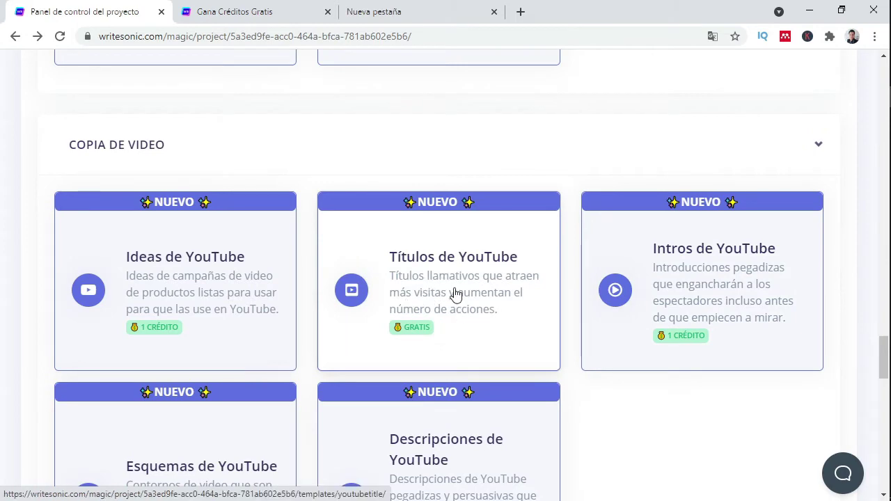
pyautogui.hotkey('ctrl', 'f')
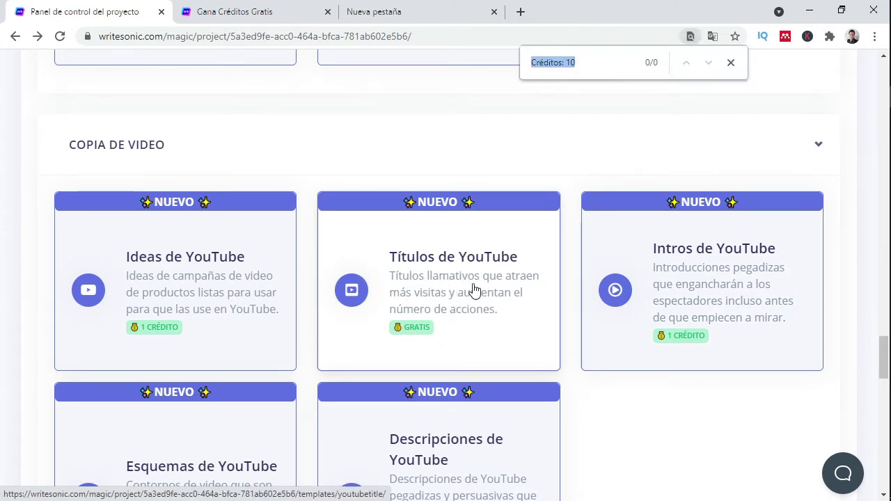
pyautogui.write('gratis')
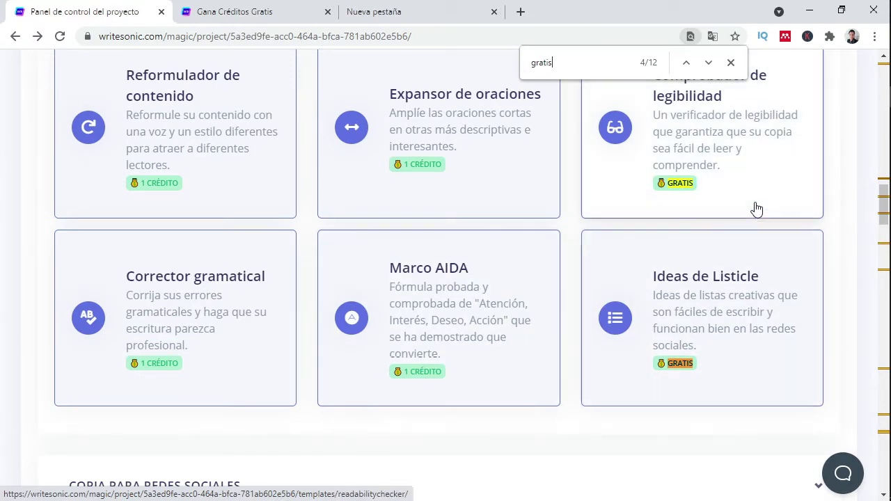
pyautogui.scroll(1, 750, 207)
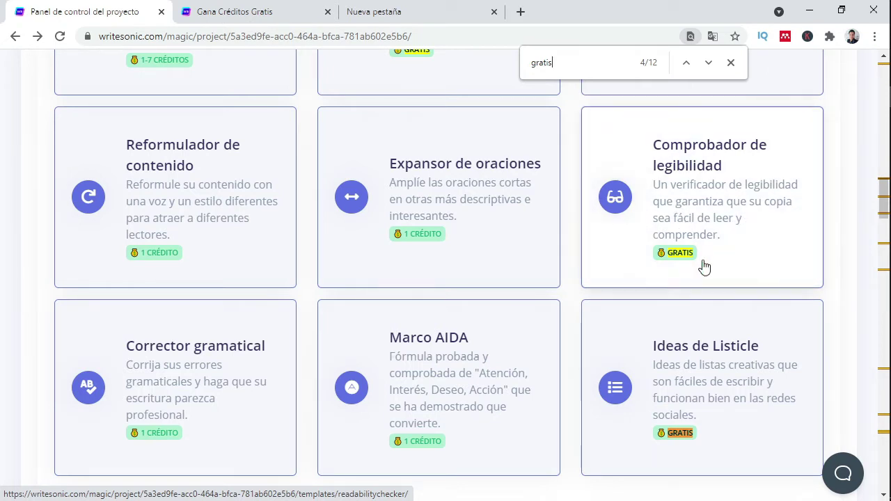
pyautogui.scroll(-1, 744, 334)
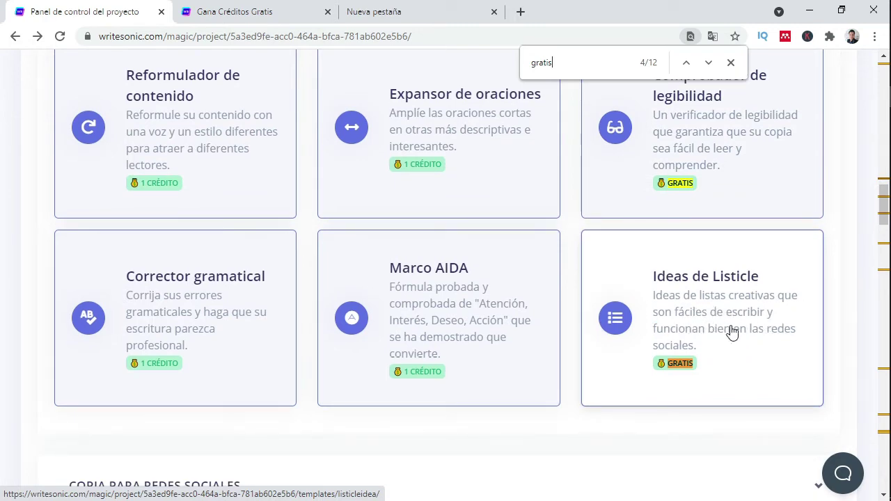
pyautogui.scroll(10, 706, 302)
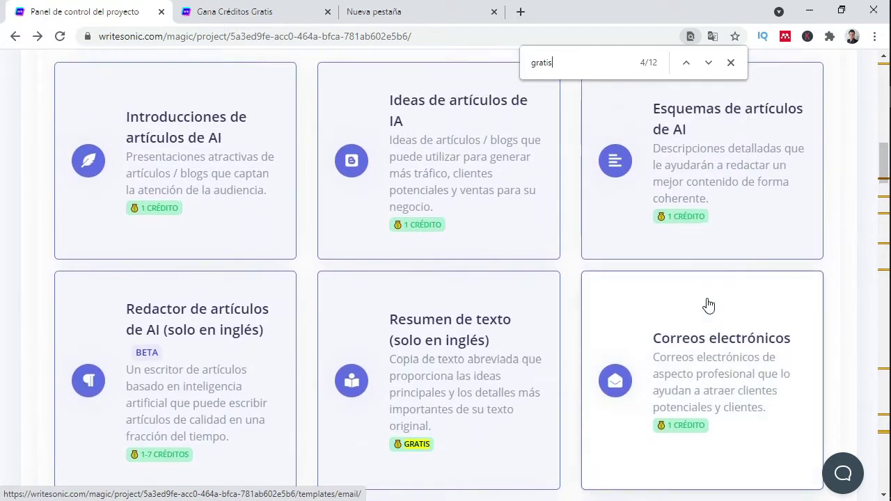
pyautogui.scroll(-3, 706, 308)
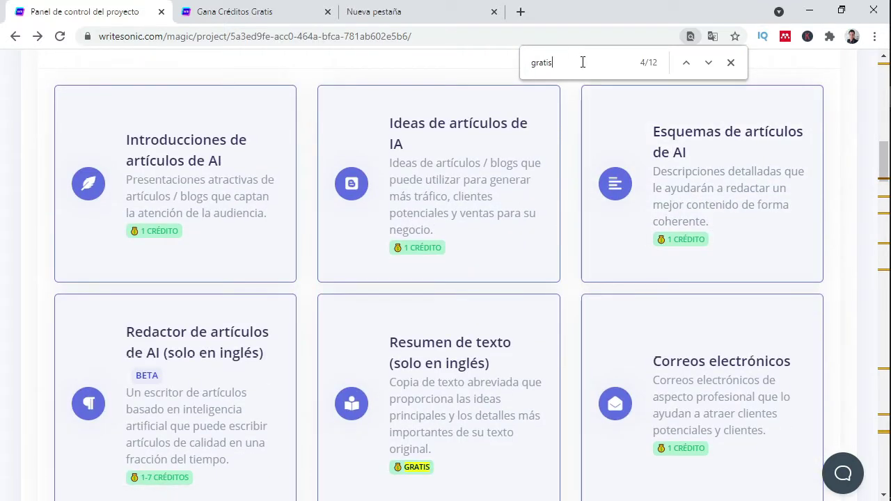
# - Go through the remaining "gratis" matches on the page to review the free tools across all categories
pyautogui.press('Return')
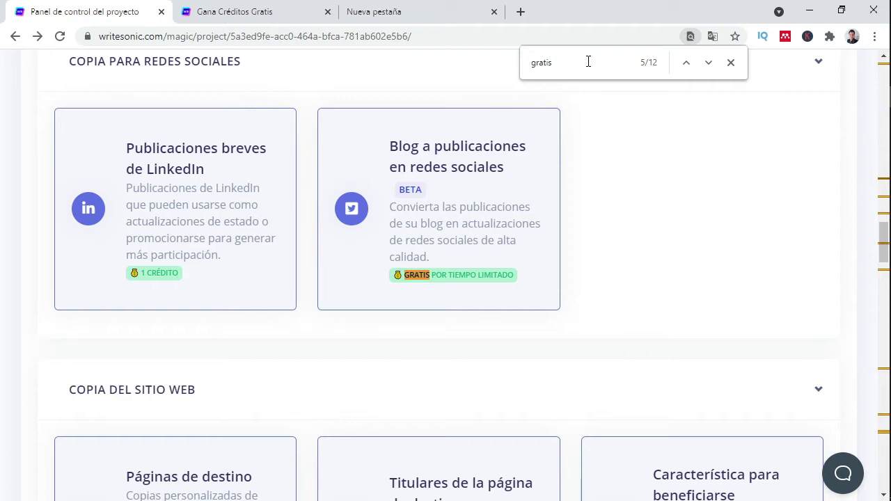
pyautogui.press('Return')
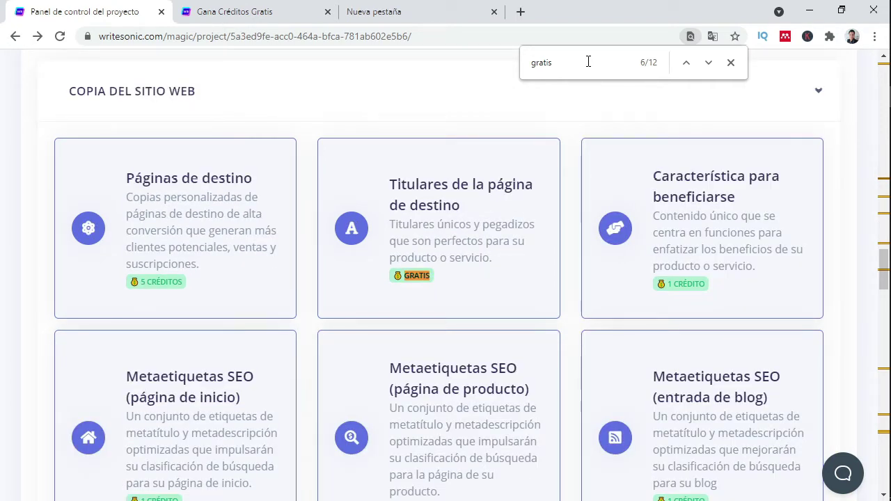
pyautogui.press('Return')
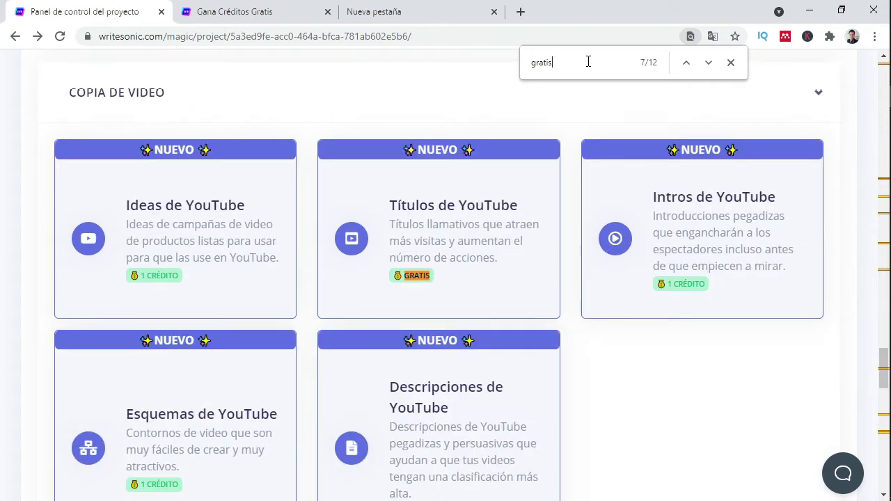
pyautogui.press('Return')
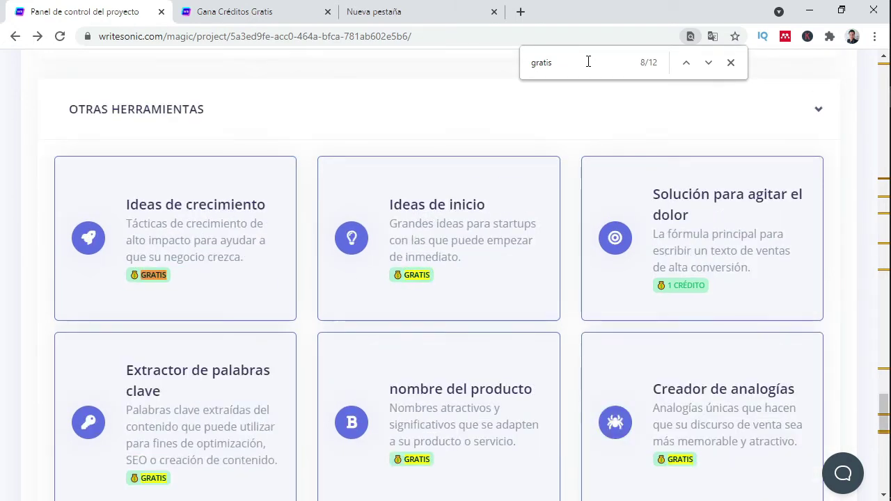
pyautogui.press('Return')
pyautogui.press('Return')
pyautogui.press('Return')
pyautogui.press('Return')
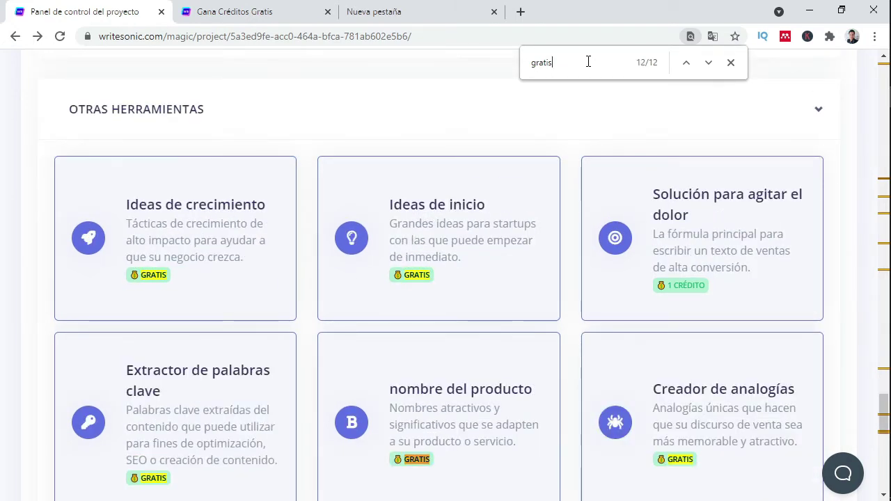
pyautogui.press('Return')
pyautogui.press('Return')
pyautogui.press('Return')
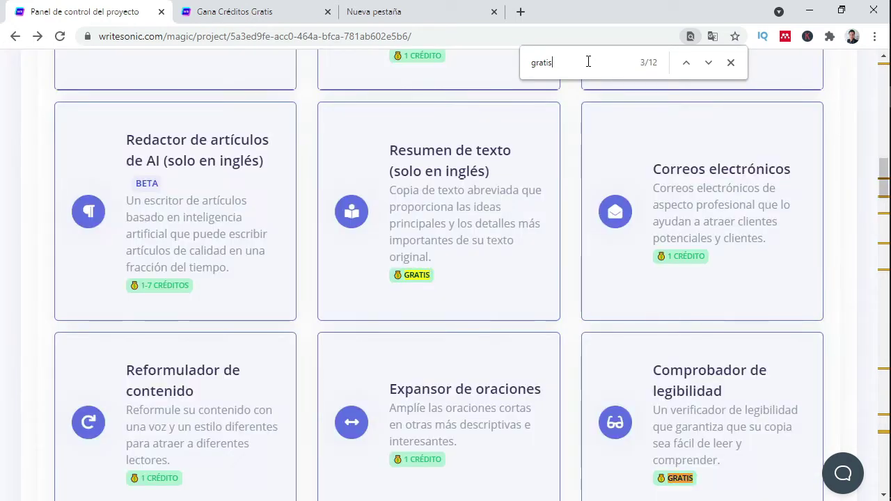
pyautogui.scroll(-5, 559, 265)
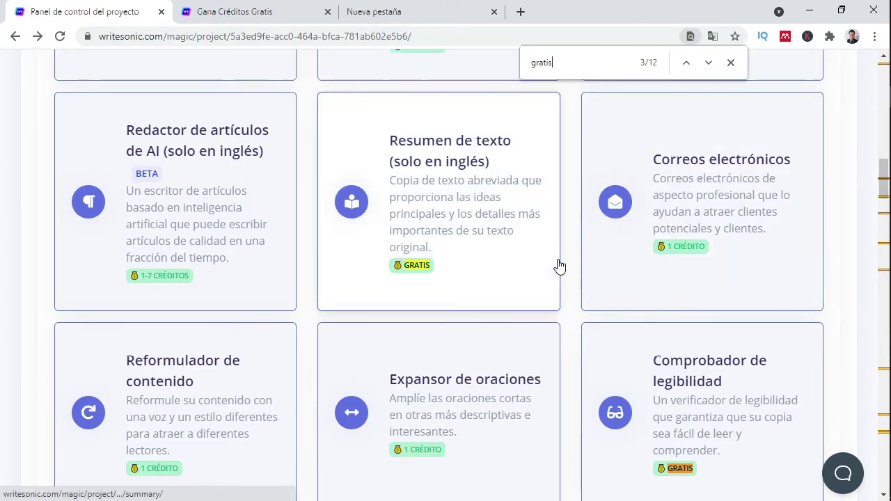
pyautogui.scroll(-15, 639, 256)
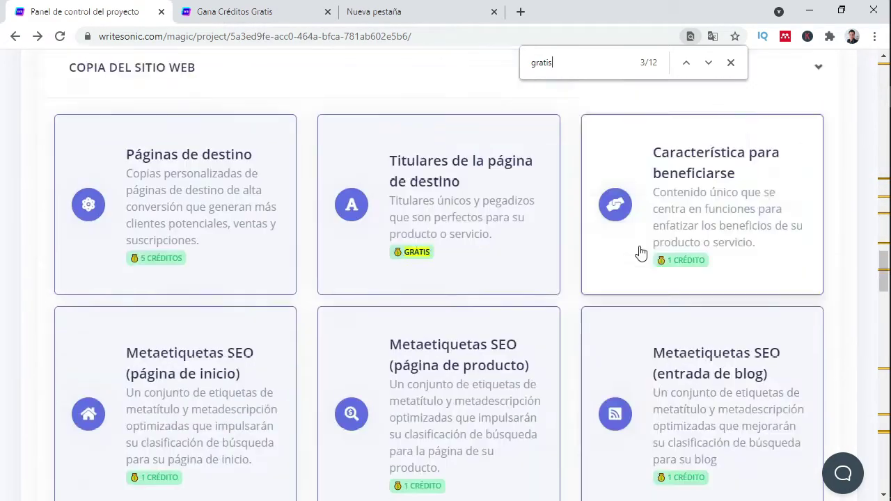
# - Examine the website copy and other tools sections down to the end of the dashboard for tools marked "gratis"
pyautogui.scroll(-12, 637, 252)
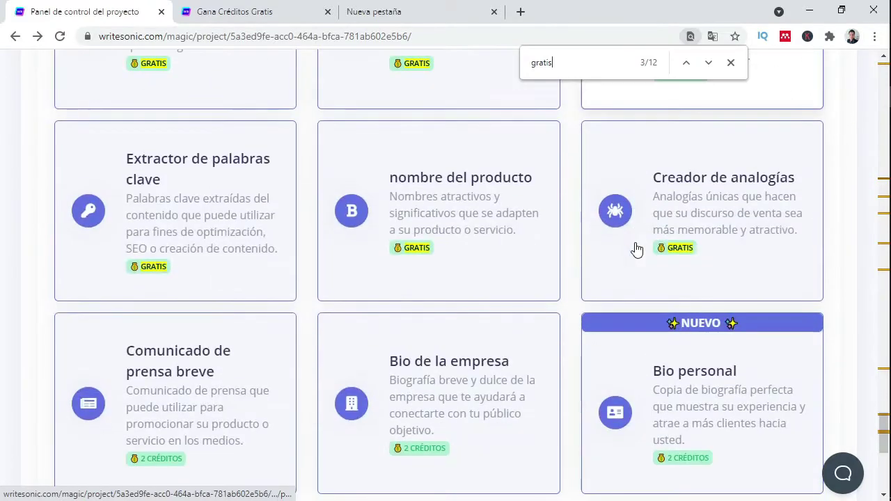
pyautogui.scroll(-2, 566, 220)
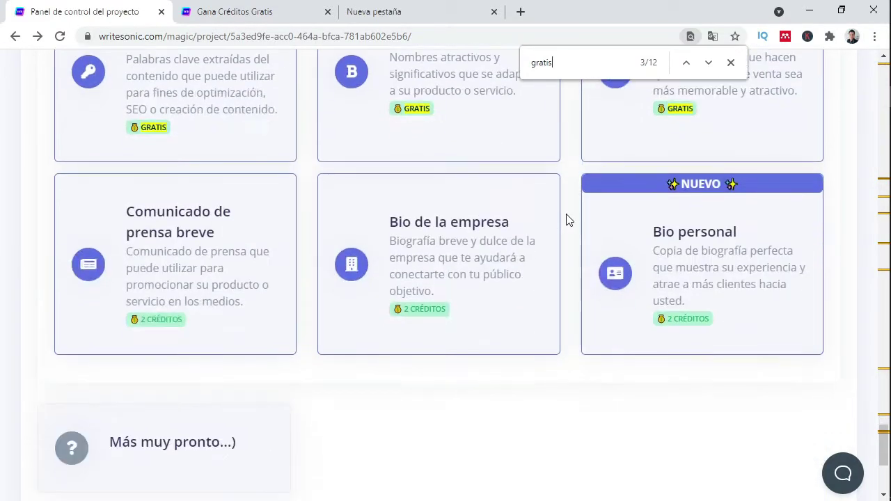
pyautogui.scroll(2, 566, 220)
pyautogui.scroll(-6, 566, 220)
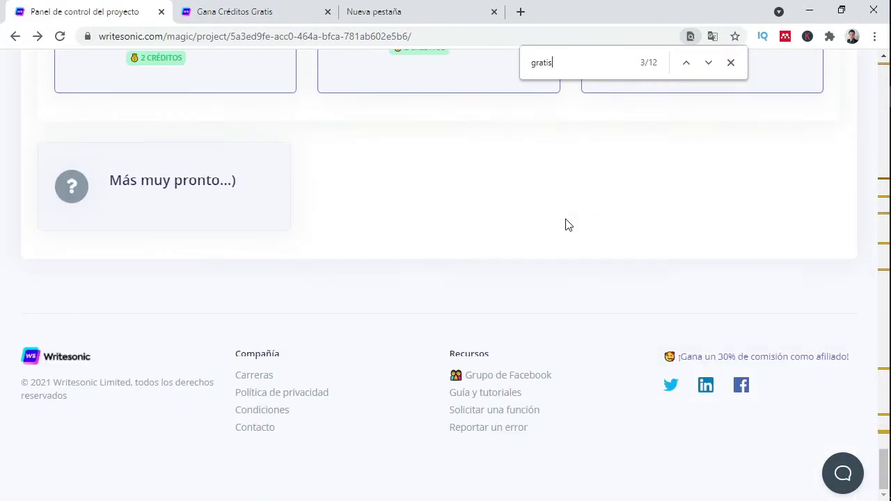
pyautogui.scroll(2, 565, 223)
pyautogui.scroll(7, 566, 224)
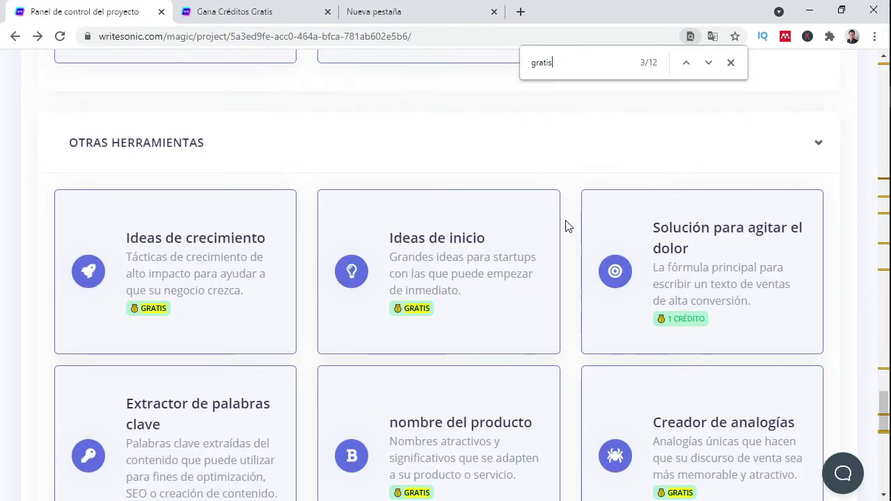
# - Open the free YouTube titles tool from the video copy section
pyautogui.scroll(5, 566, 224)
pyautogui.click(494, 294)
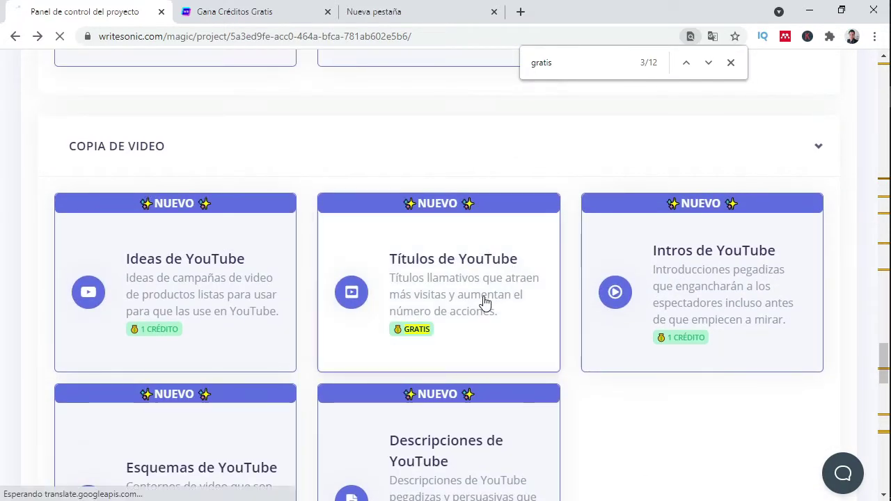
pyautogui.scroll(-1, 97, 306)
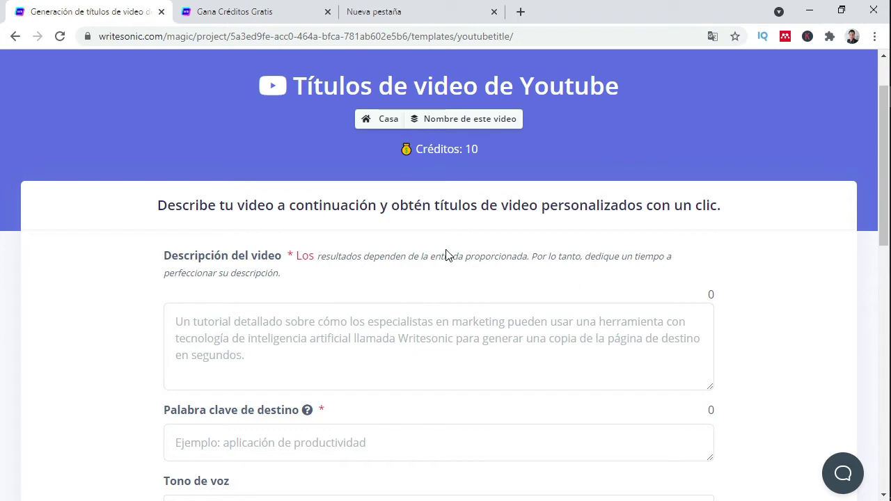
# - Enter the video description "un tutorial de como se usa writesonic. Cómo crear textos con inteligencia artificial"
pyautogui.click(216, 326)
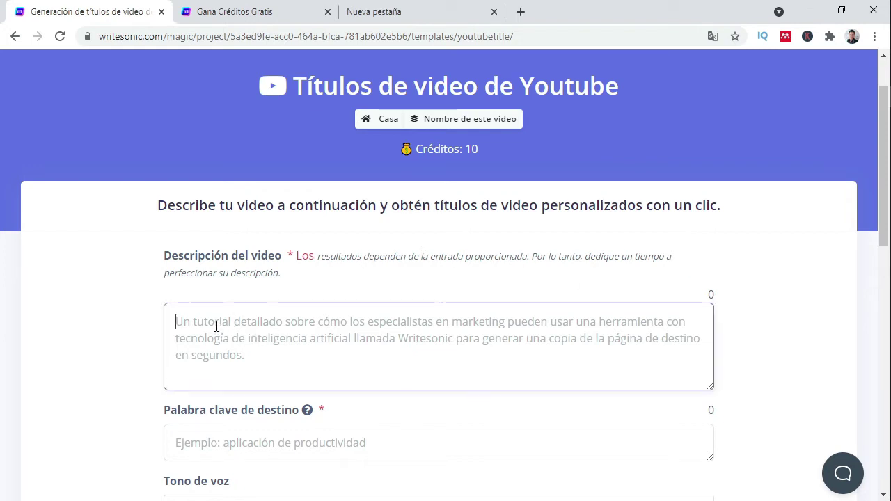
pyautogui.write('un tutorial de como se usa')
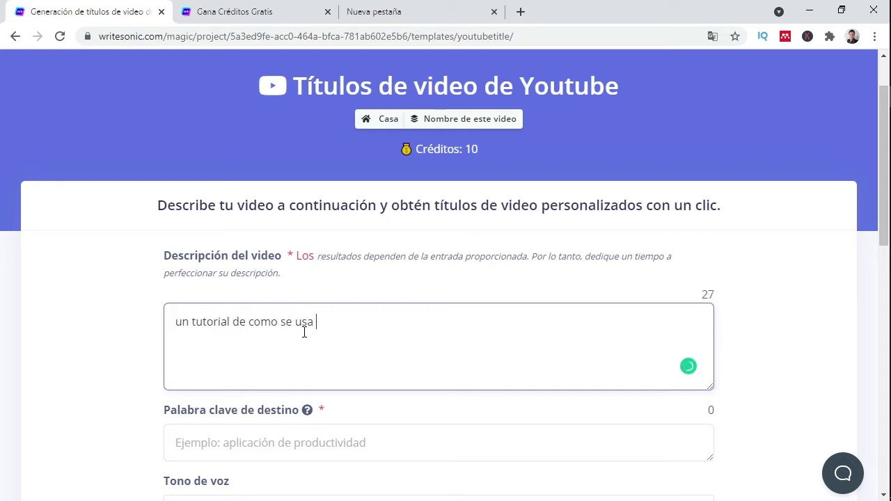
pyautogui.write(' write')
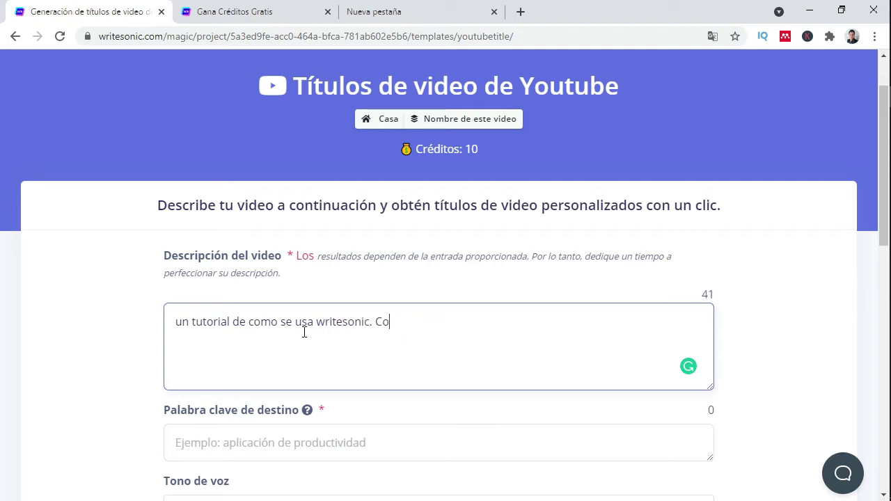
pyautogui.write('sonic. Cómo crear tex')
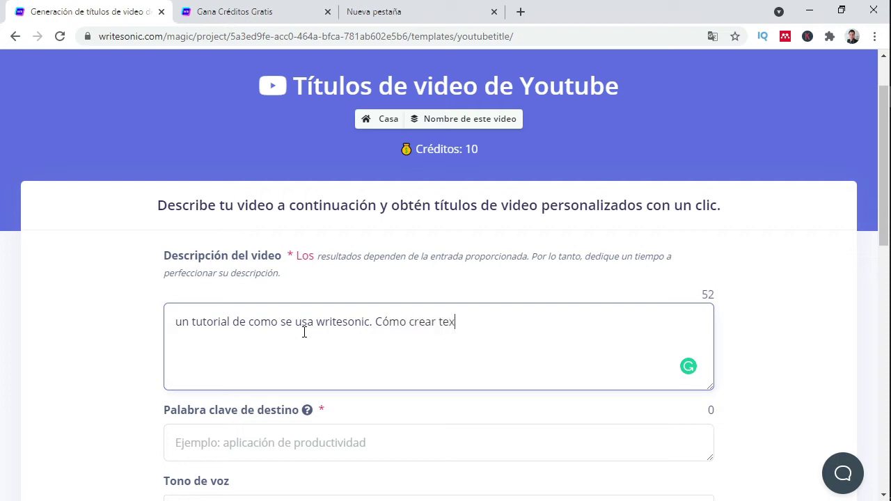
pyautogui.write('tos con intelige')
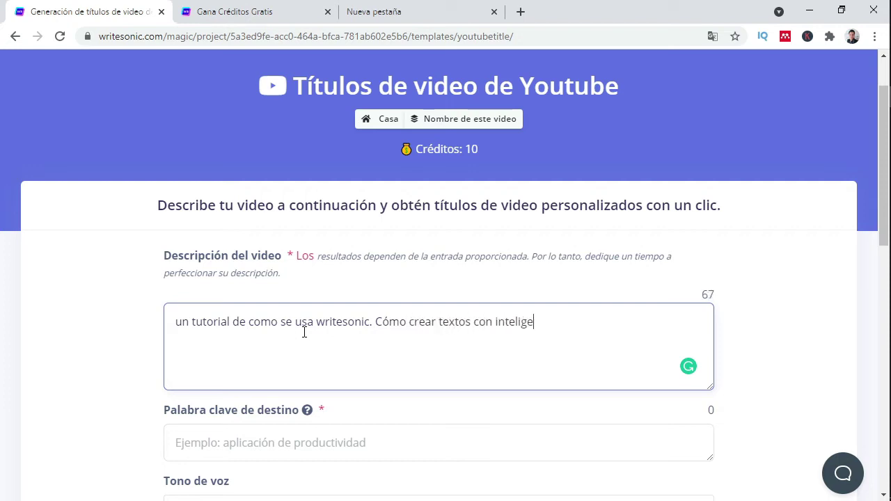
pyautogui.write('ncia artif')
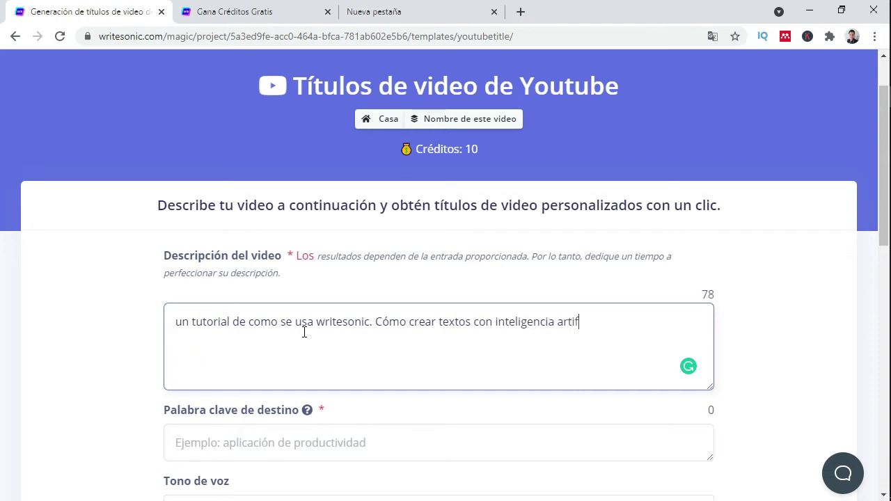
pyautogui.write('icial')
# - Enter "textos automaticos" as the target keyword and choose the Emocionado tone of voice
pyautogui.scroll(-2, 394, 399)
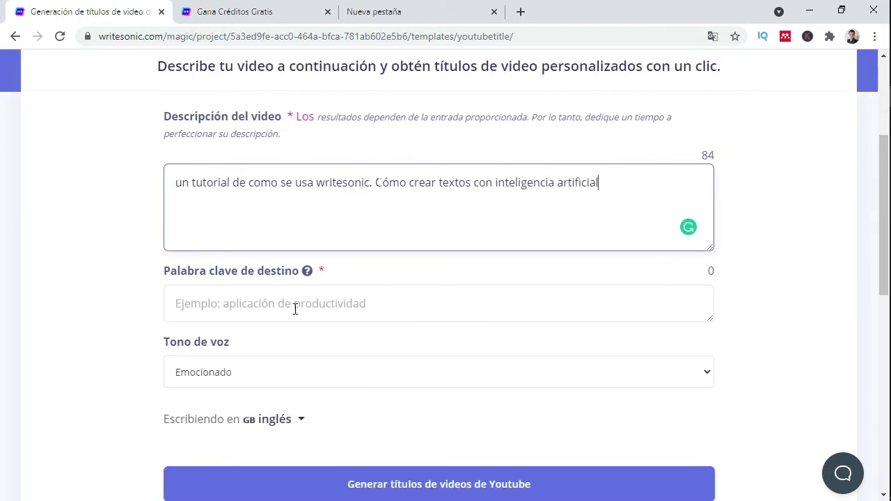
pyautogui.click(295, 309)
pyautogui.write('textos automaticos')
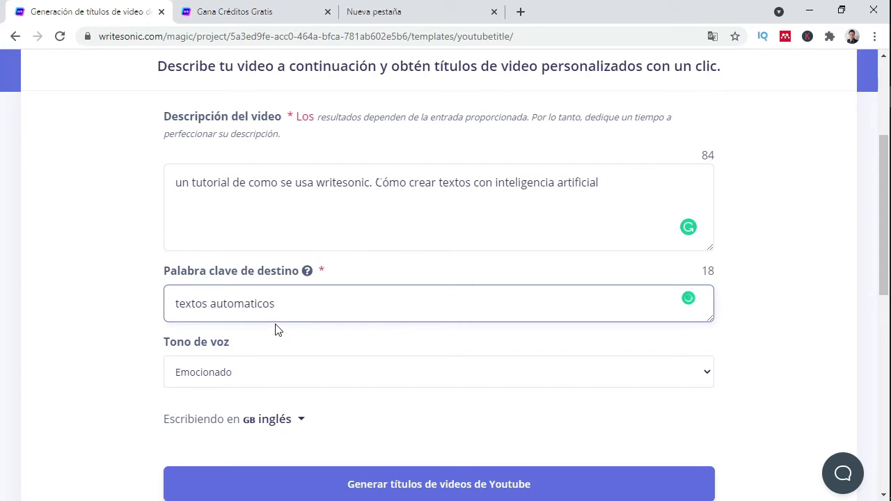
pyautogui.scroll(-1, 277, 328)
pyautogui.click(248, 307)
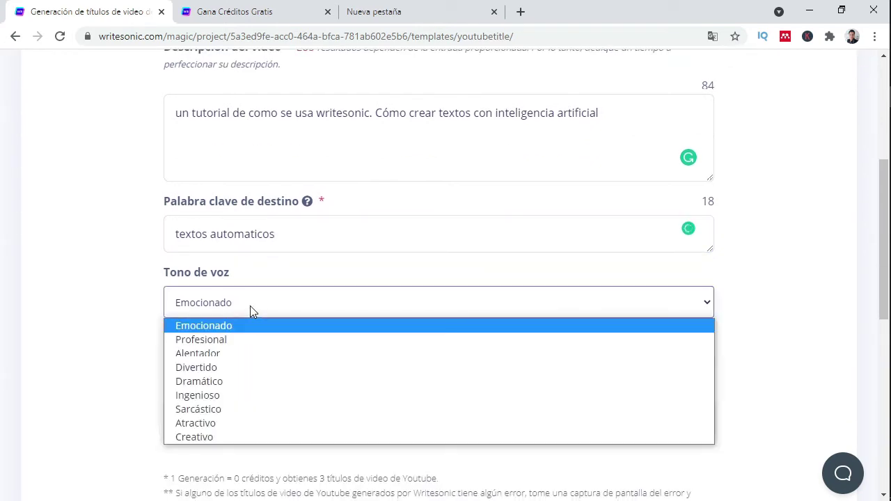
pyautogui.click(247, 331)
# - Set the output language to español and generate the YouTube video titles
pyautogui.scroll(-1, 351, 349)
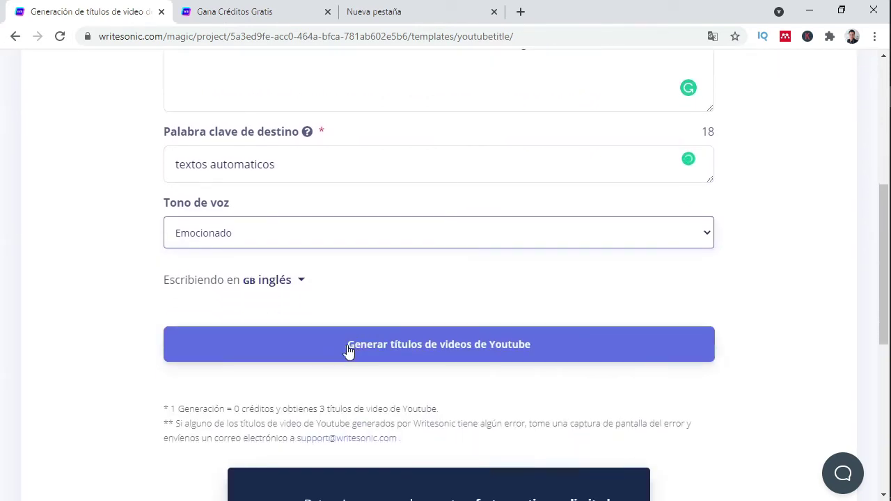
pyautogui.click(298, 282)
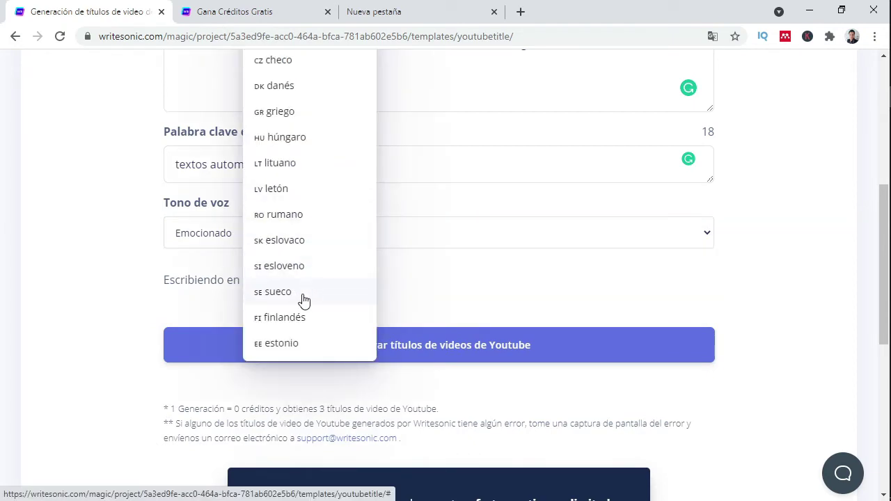
pyautogui.scroll(2, 299, 225)
pyautogui.scroll(2, 301, 114)
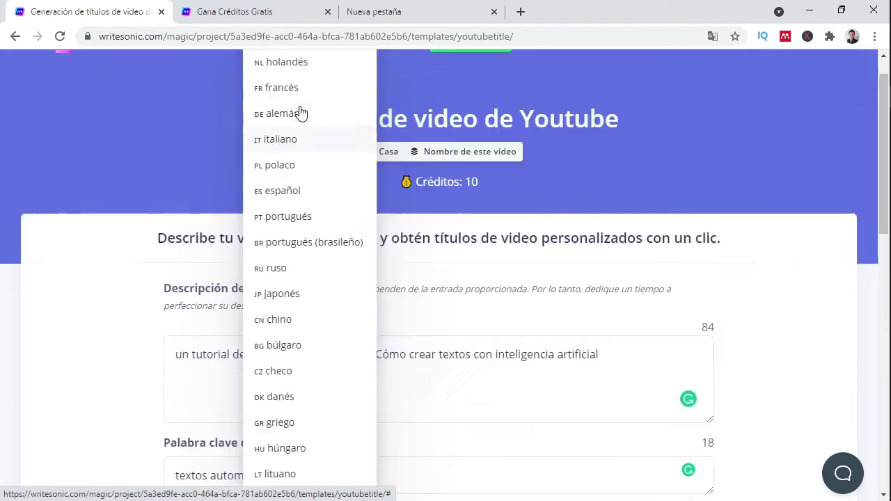
pyautogui.click(318, 228)
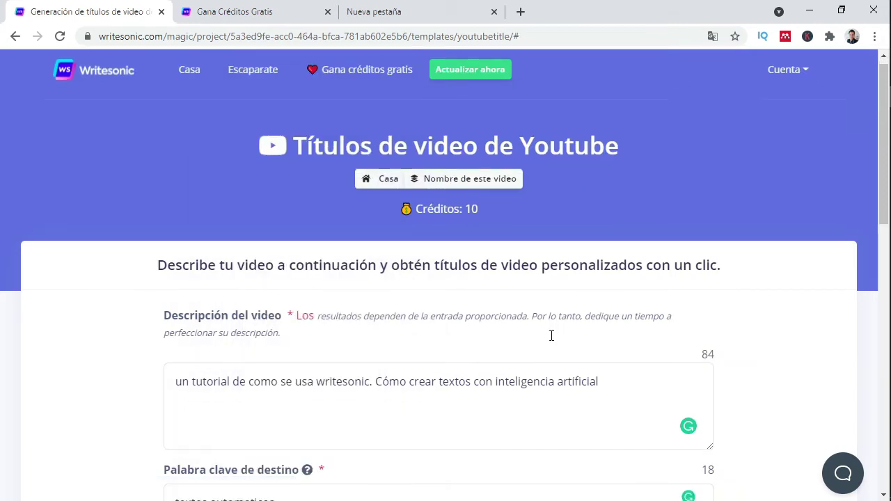
pyautogui.scroll(-5, 551, 336)
pyautogui.click(428, 348)
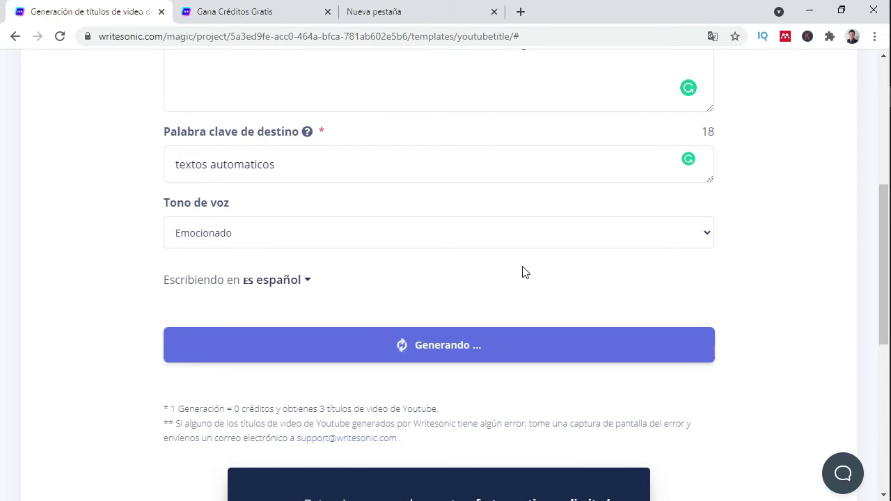
# - Read through the generated YouTube video titles below the form
pyautogui.scroll(7, 180, 229)
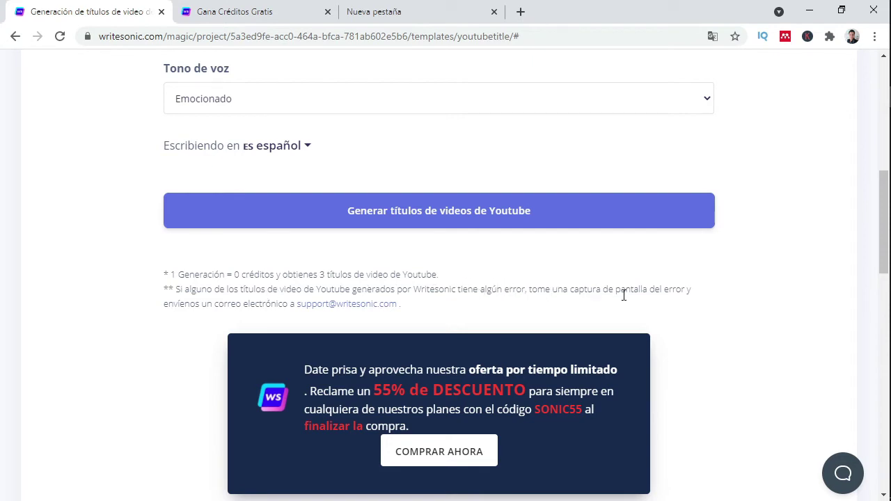
pyautogui.scroll(-6, 174, 310)
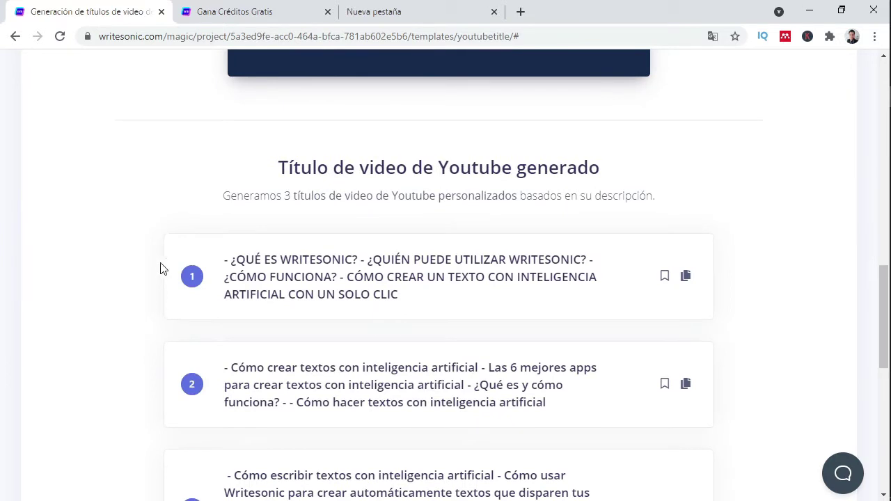
pyautogui.scroll(-1, 109, 281)
pyautogui.scroll(-1, 108, 279)
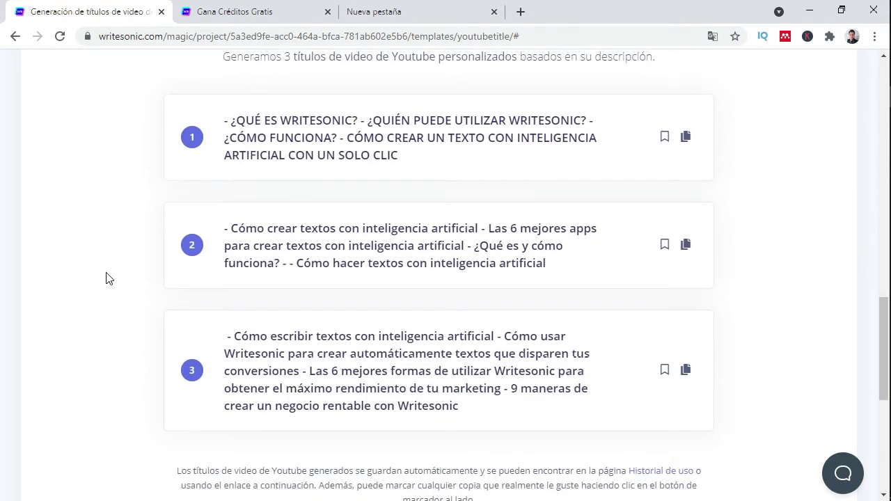
pyautogui.scroll(1, 108, 278)
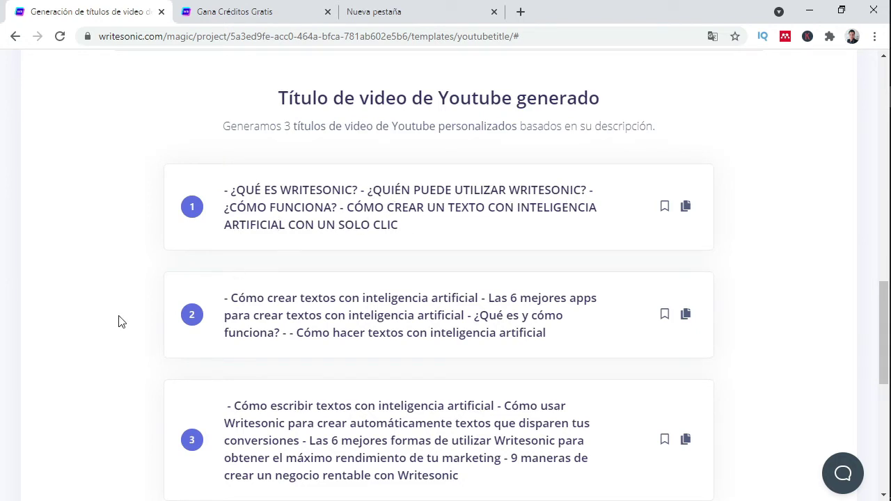
pyautogui.scroll(-1, 79, 332)
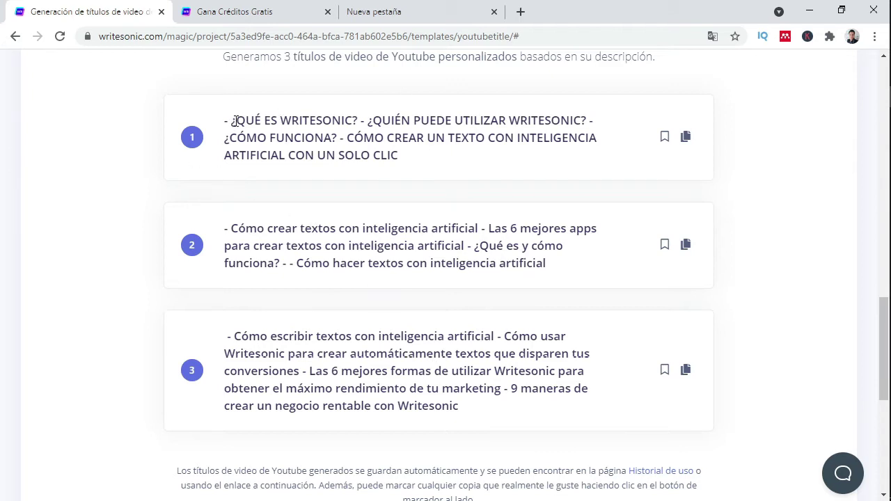
# - Copy all three generated titles into a blank Notepad document, then return to the browser and clear the text selection
pyautogui.moveTo(231, 120); pyautogui.dragTo(487, 419)
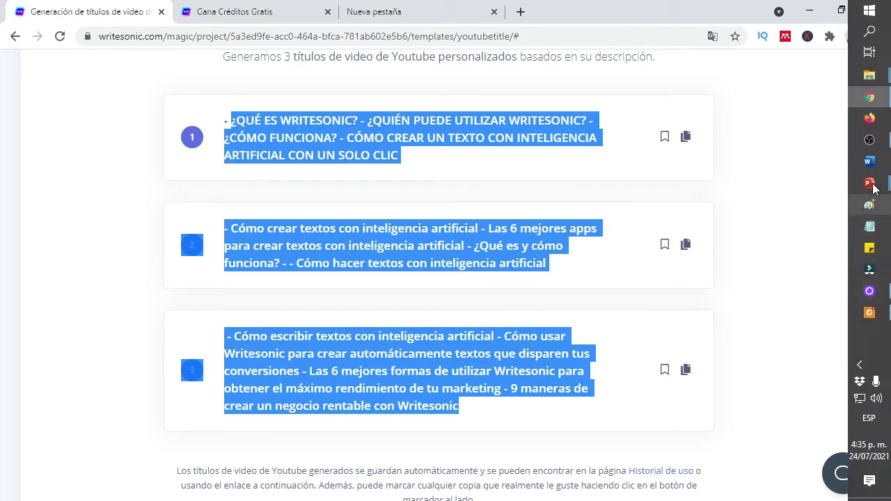
pyautogui.click(870, 233)
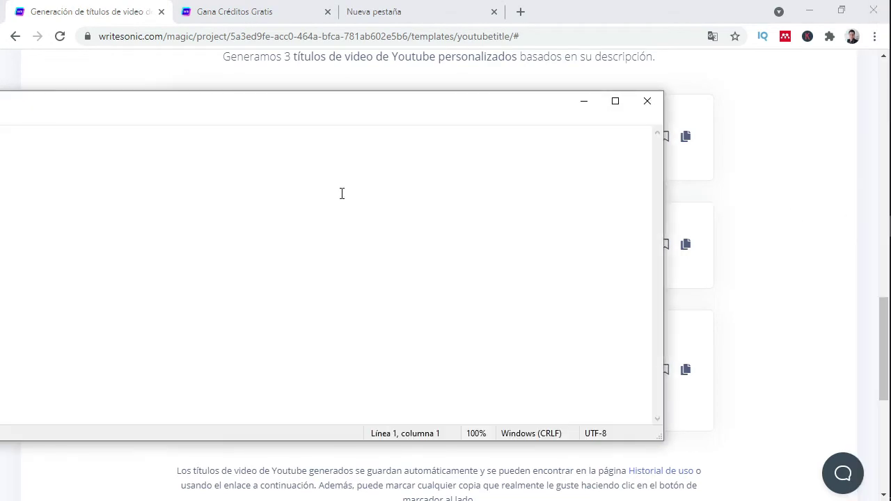
pyautogui.hotkey('ctrl', 'v')
pyautogui.click(583, 101)
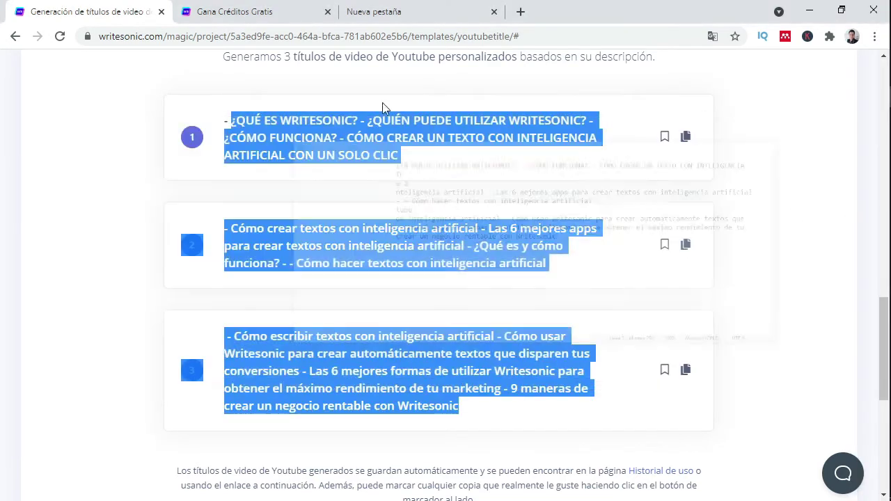
pyautogui.click(125, 239)
# - Leave the YouTube titles tool and go back to the project dashboard
pyautogui.scroll(2, 127, 238)
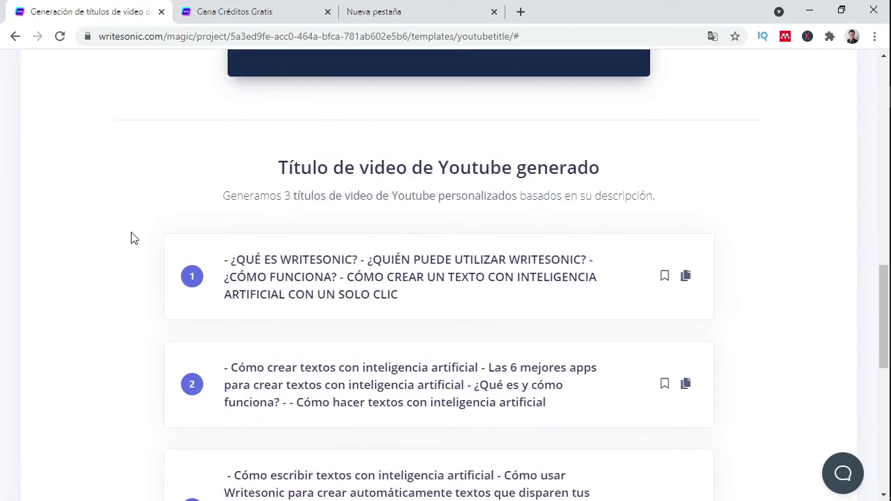
pyautogui.scroll(10, 110, 265)
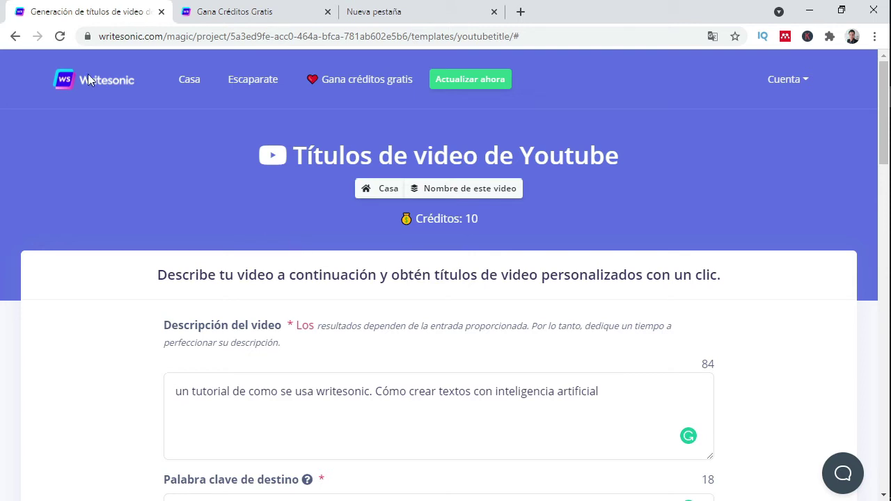
pyautogui.click(15, 36)
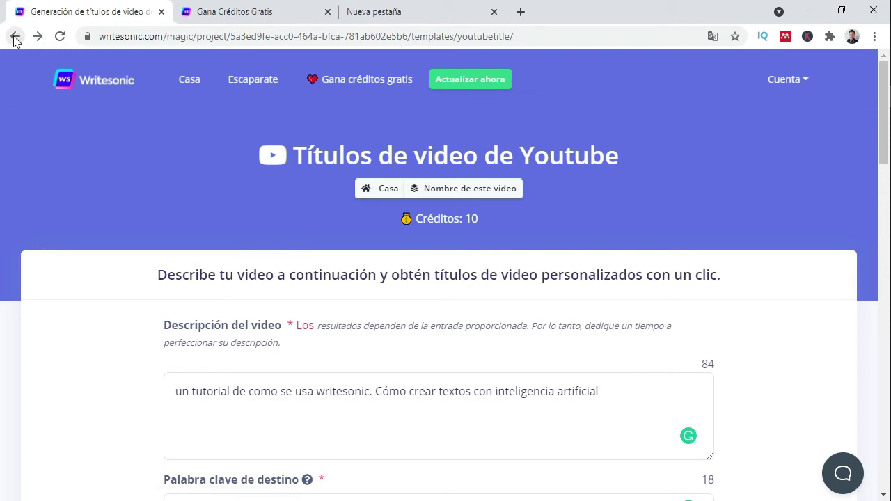
pyautogui.click(13, 38)
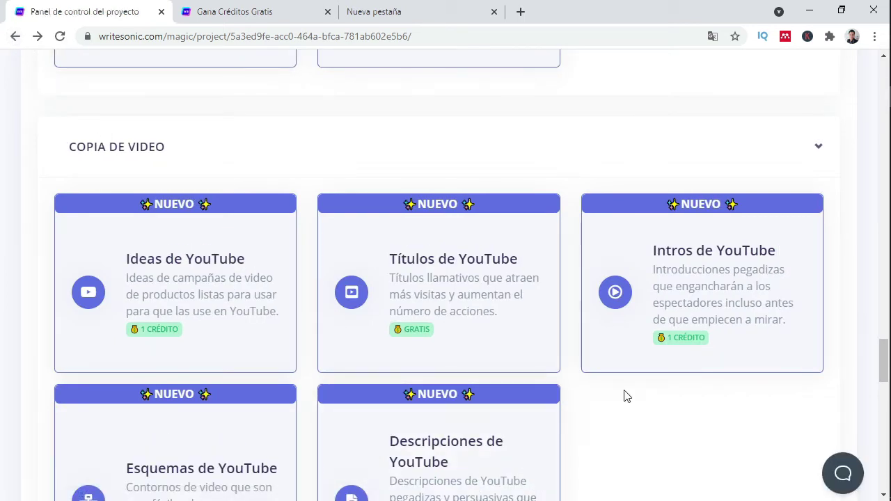
# - Review the YouTube tools in the video copy section and their credit costs
pyautogui.scroll(-1, 624, 396)
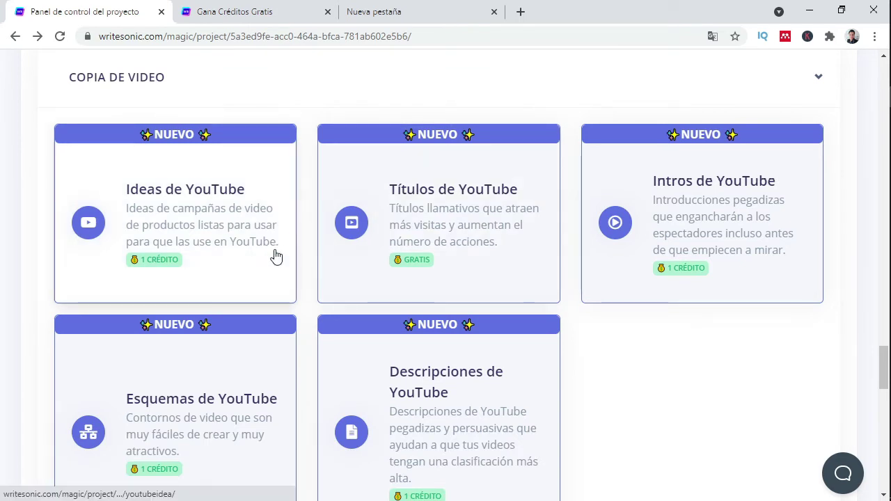
pyautogui.scroll(-1, 284, 260)
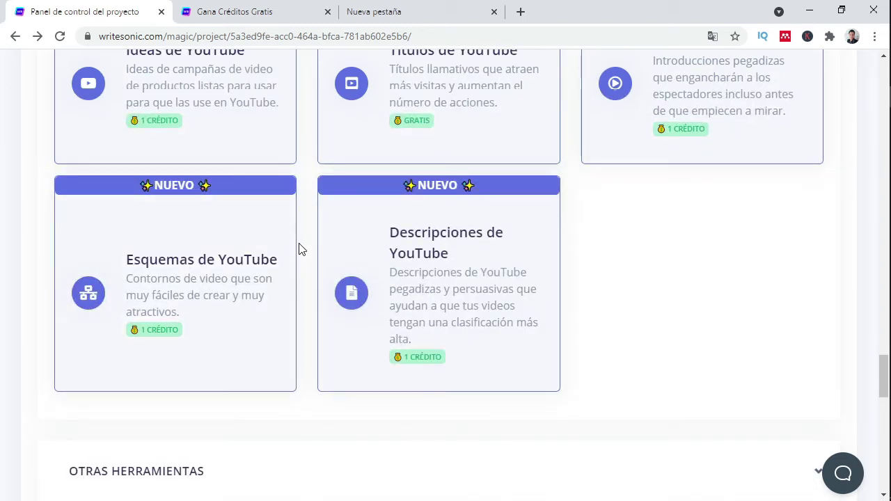
pyautogui.scroll(3, 300, 249)
pyautogui.scroll(-3, 300, 249)
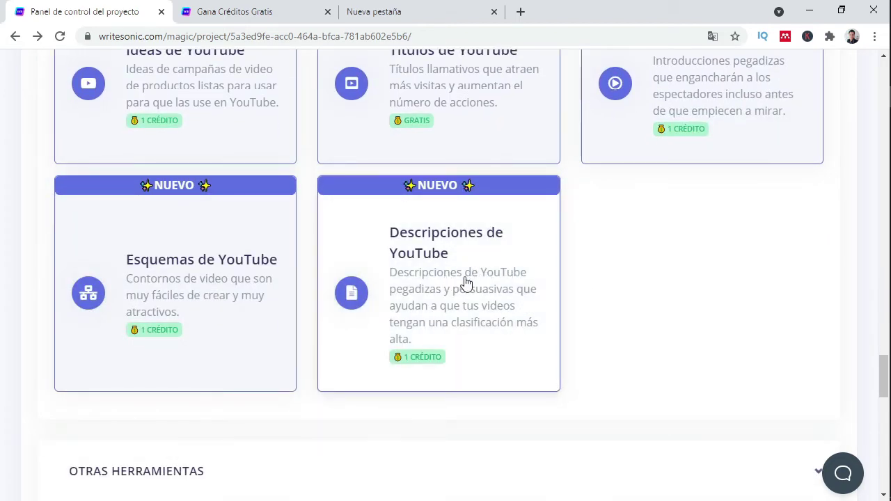
# - Open the YouTube descriptions tool, and load youtube.com in the empty browser tab
pyautogui.click(452, 286)
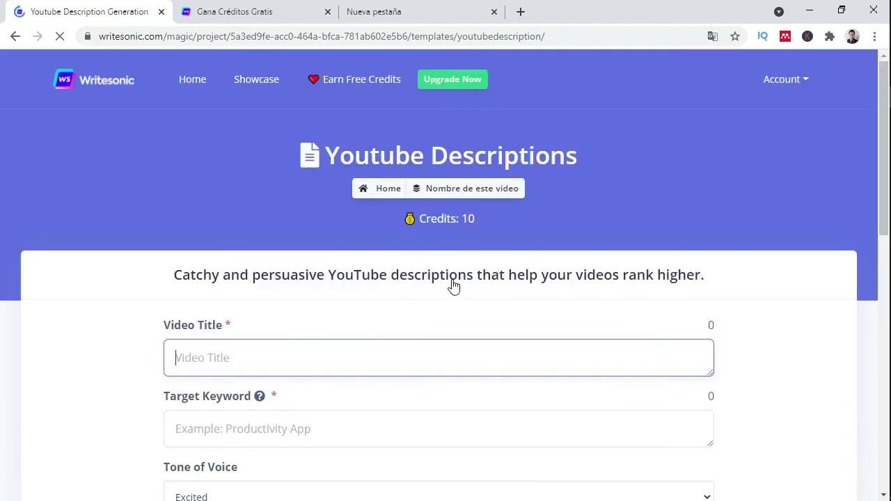
pyautogui.click(446, 10)
pyautogui.click(414, 38)
pyautogui.write('youtube.com')
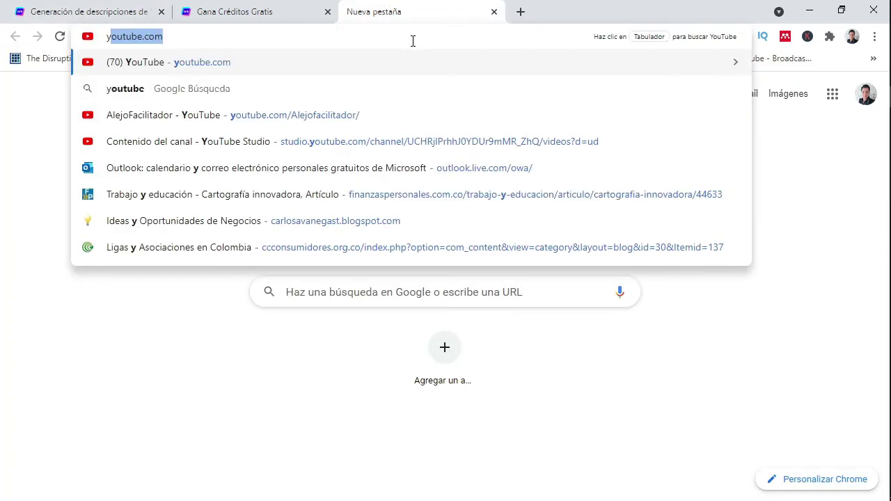
pyautogui.press('Return')
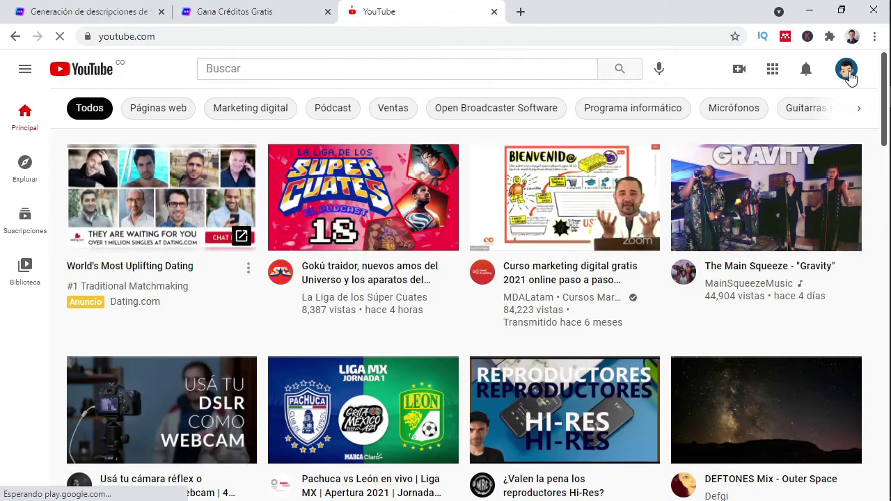
# - Go to the signed-in account's own YouTube channel and show its uploaded videos
pyautogui.click(847, 71)
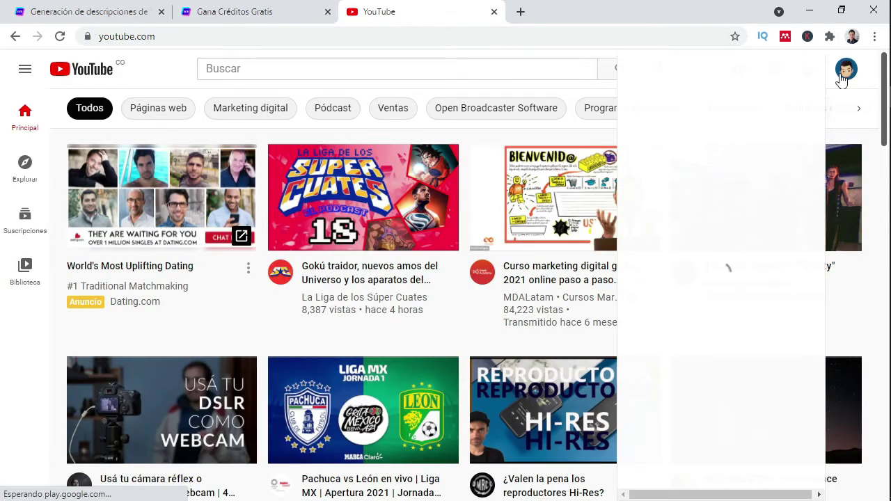
pyautogui.click(662, 132)
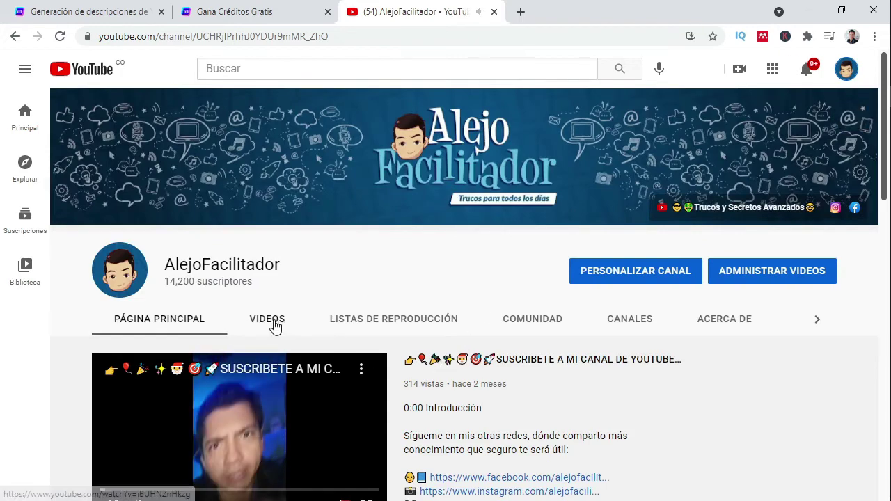
pyautogui.click(267, 319)
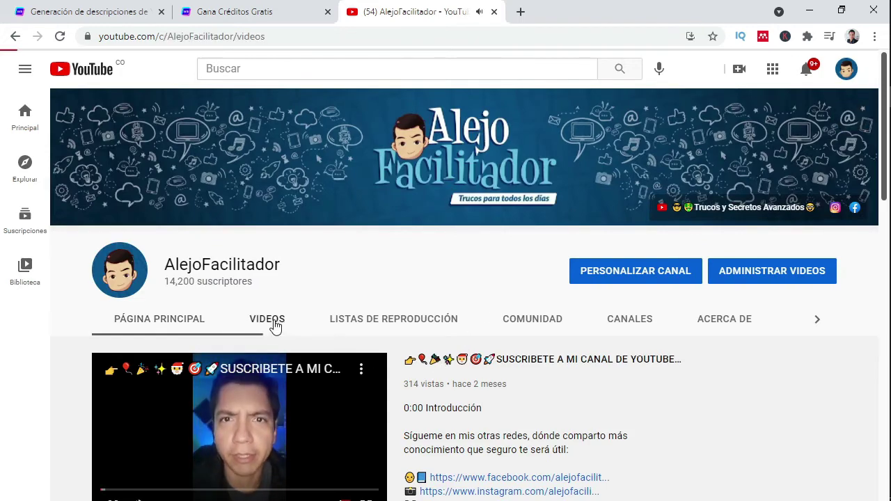
# - Look through the channel's uploaded videos for one to use in the description tool
pyautogui.scroll(-1, 365, 329)
pyautogui.scroll(-3, 364, 329)
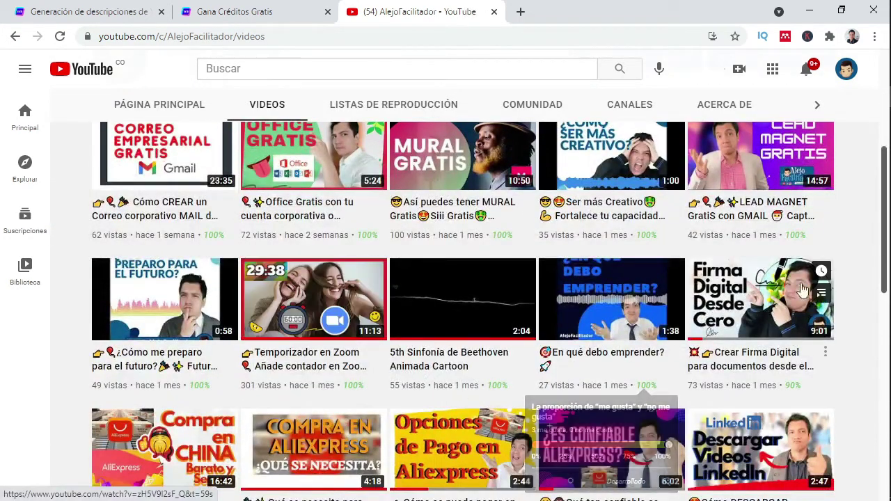
pyautogui.scroll(-3, 866, 273)
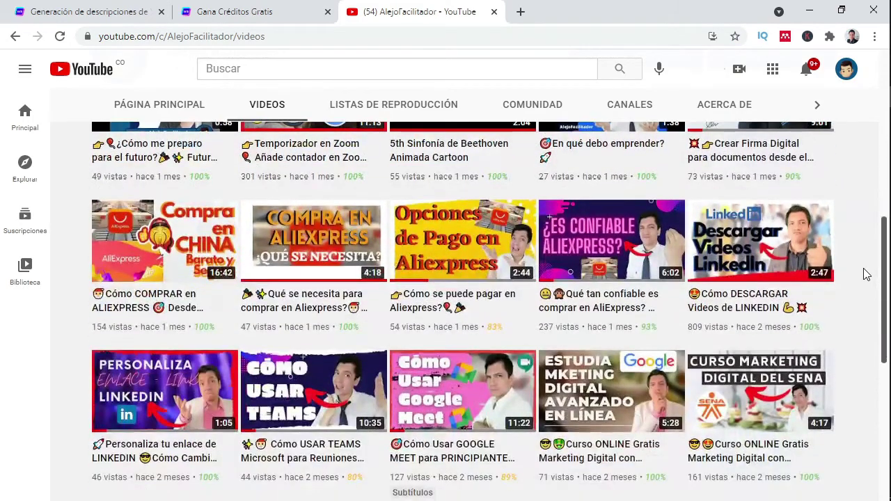
pyautogui.scroll(-2, 867, 273)
pyautogui.scroll(-3, 866, 274)
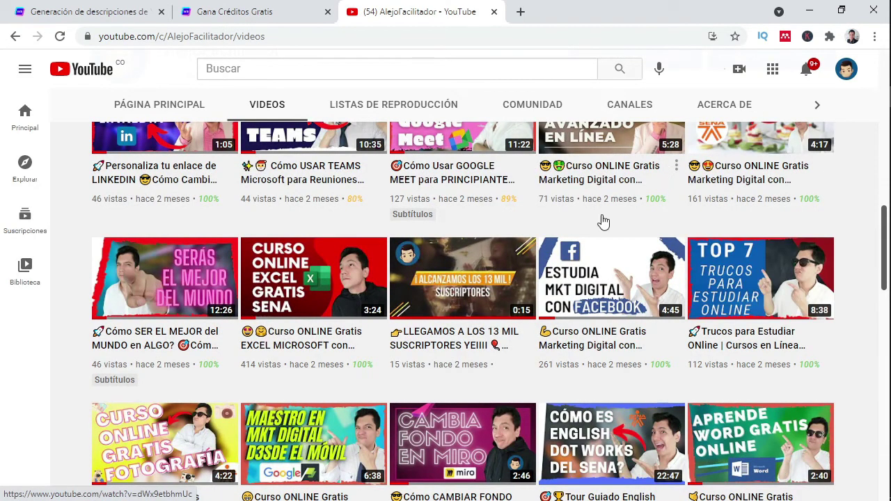
pyautogui.scroll(-1, 724, 184)
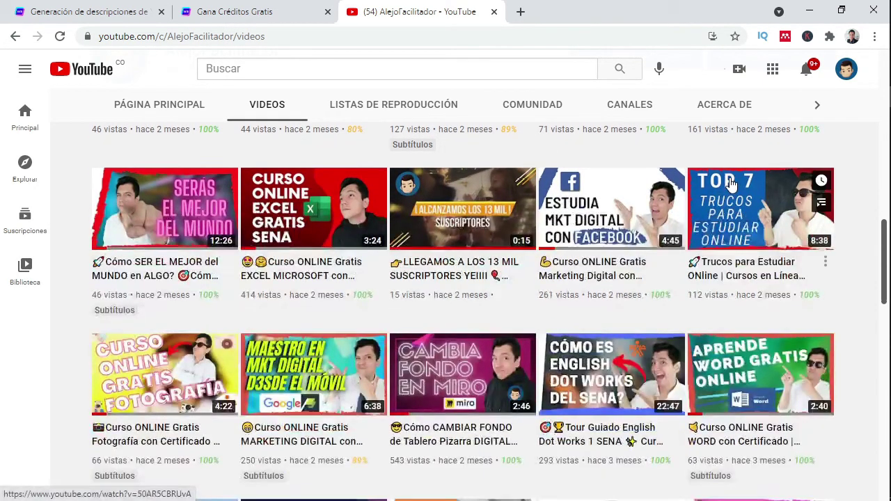
pyautogui.scroll(10, 731, 182)
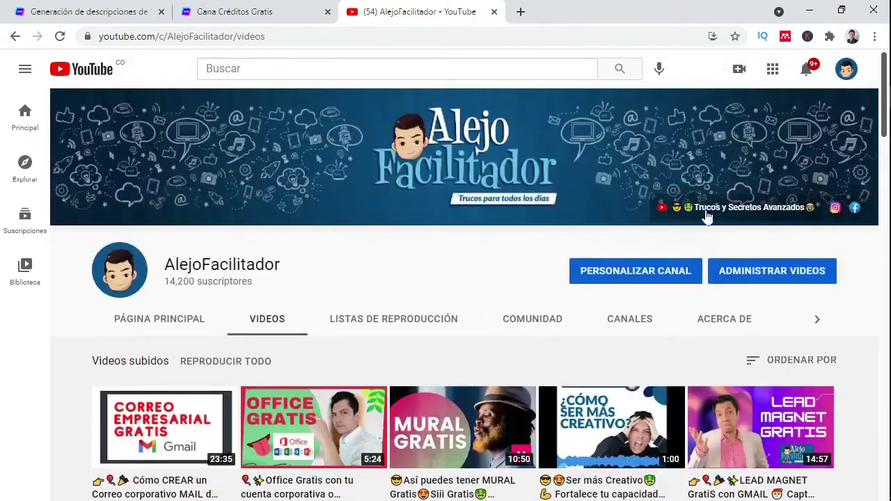
pyautogui.scroll(-15, 446, 255)
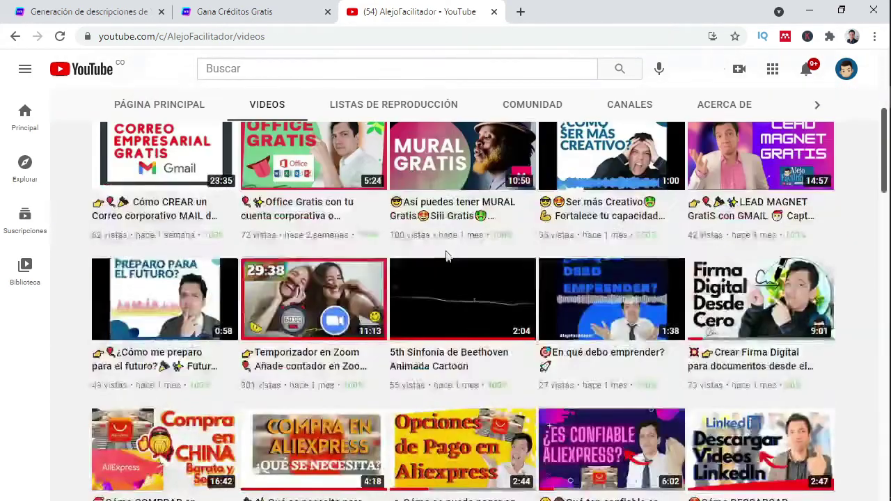
pyautogui.scroll(-3, 424, 240)
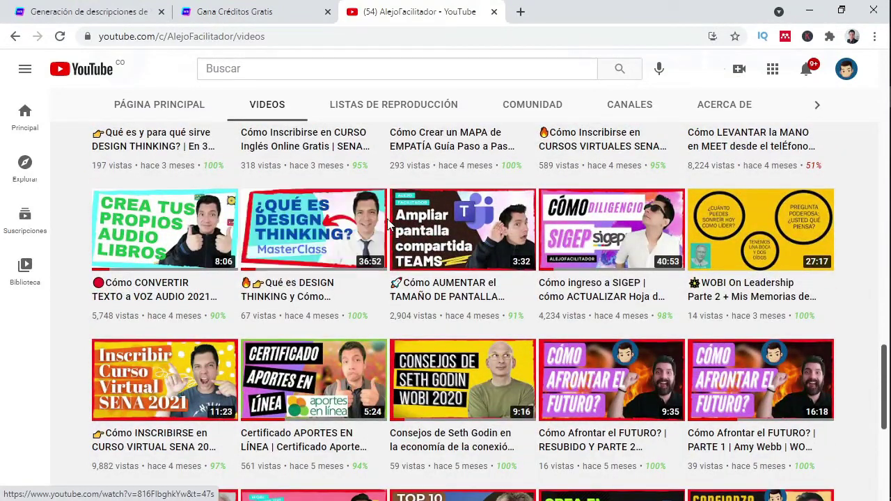
pyautogui.scroll(-1, 388, 222)
pyautogui.scroll(1, 388, 222)
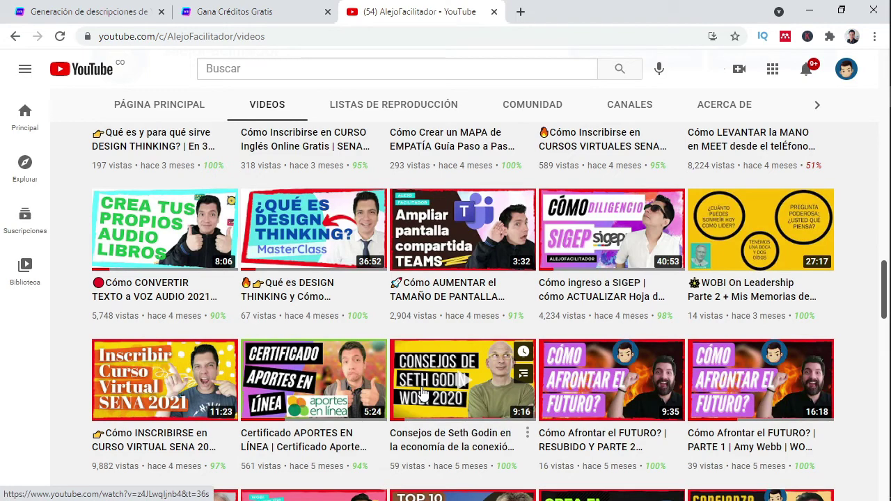
# - Open the Seth Godin WOBI 2020 video and copy "Consejos de Seth Godin en la economía de la conexión" from its title
pyautogui.rightClick(424, 393)
pyautogui.click(426, 401)
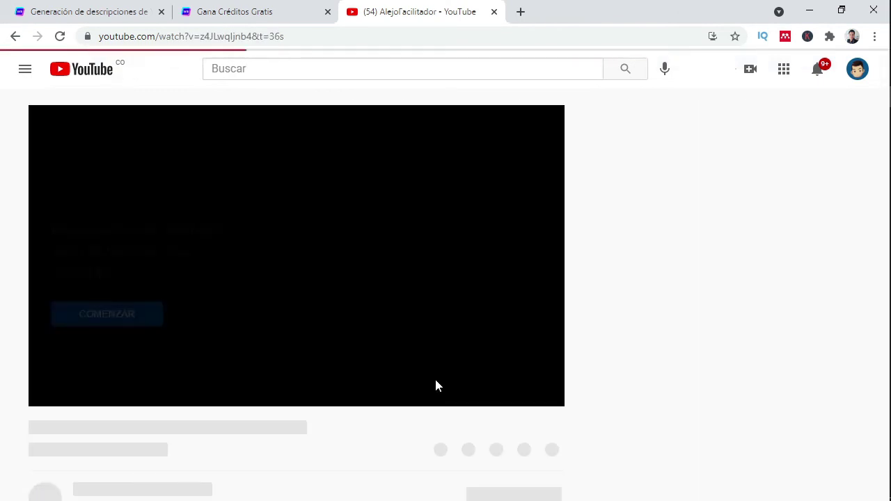
pyautogui.scroll(-2, 350, 396)
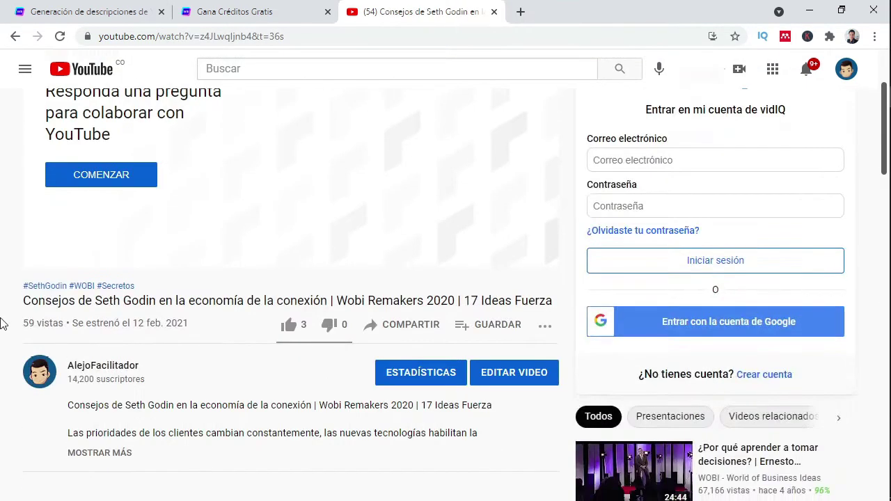
pyautogui.moveTo(24, 300); pyautogui.dragTo(327, 299)
pyautogui.hotkey('ctrl', 'c')
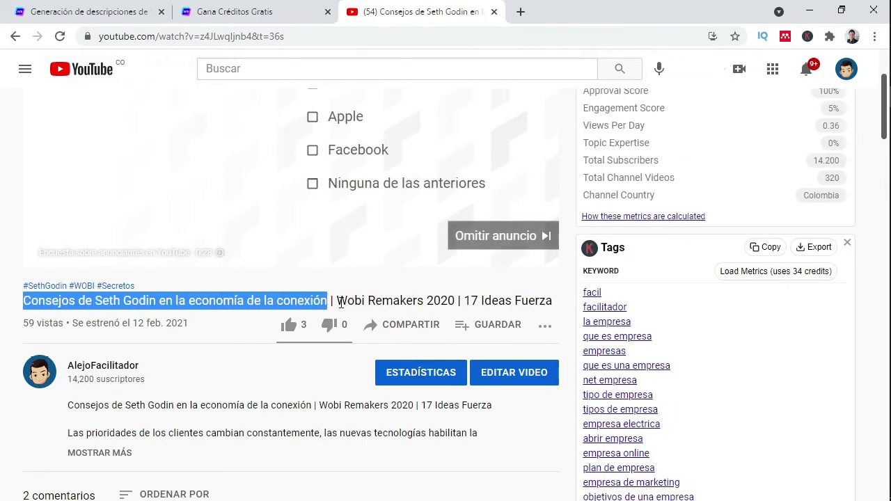
# - Paste "Consejos de Seth Godin en la economía de la conexión" as the video title in Writesonic and activate the target keyword field
pyautogui.click(274, 9)
pyautogui.click(111, 9)
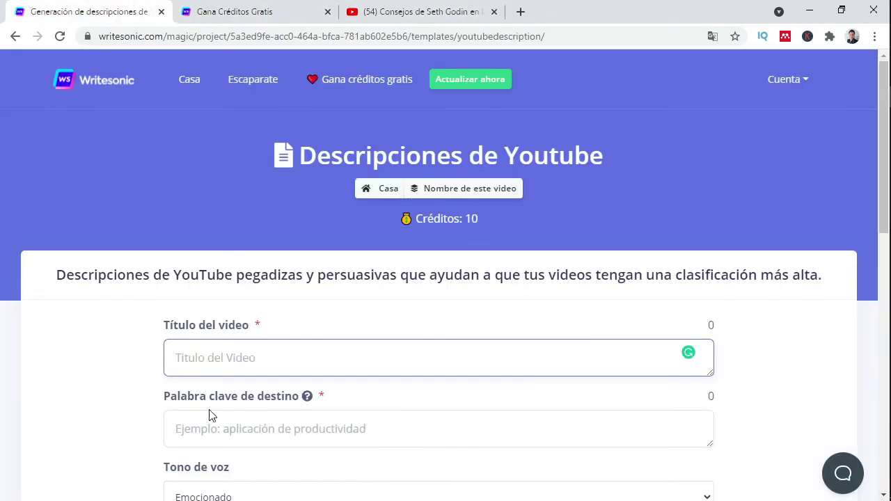
pyautogui.hotkey('ctrl', 'v')
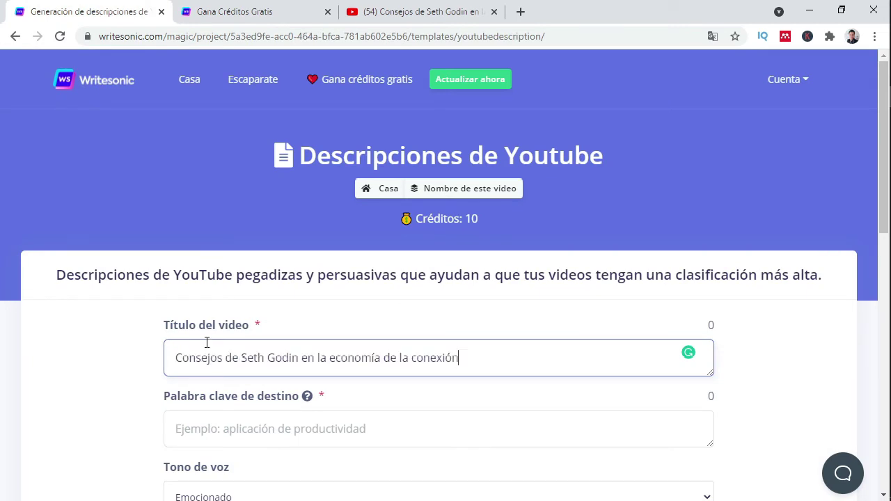
pyautogui.scroll(-2, 110, 382)
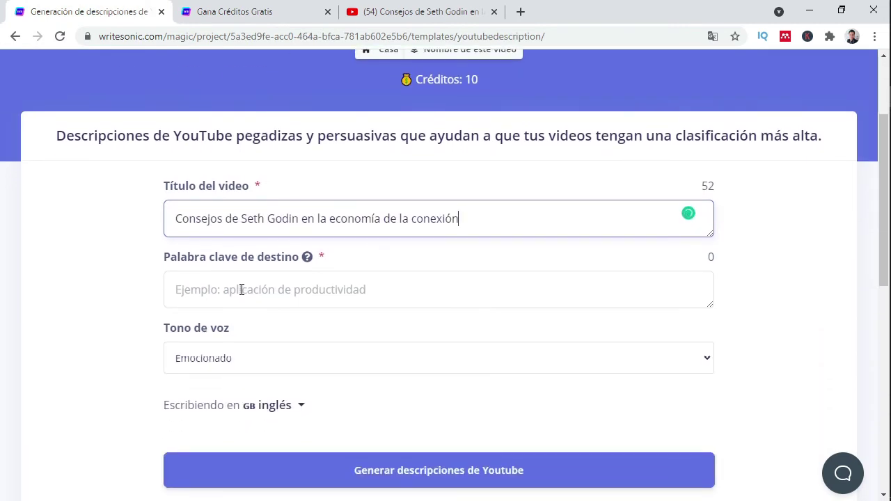
pyautogui.click(242, 290)
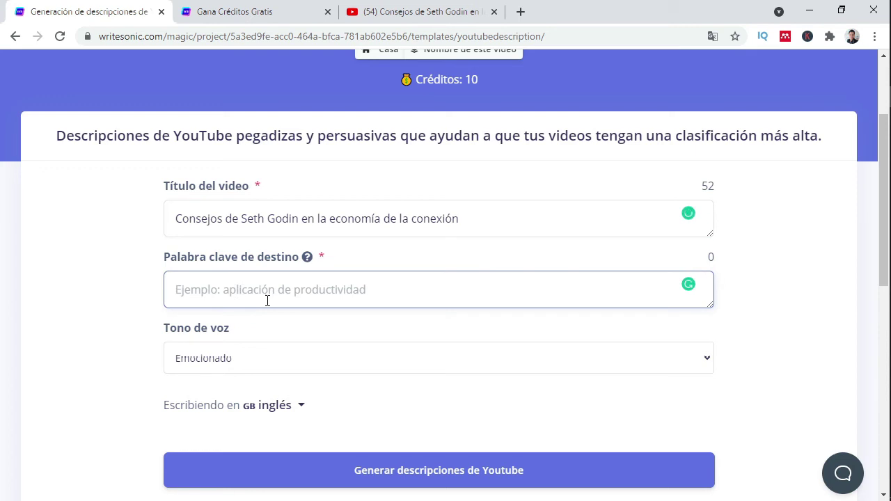
# - Reorder the browser tabs so the YouTube video sits directly beside the Writesonic description form
pyautogui.click(235, 12)
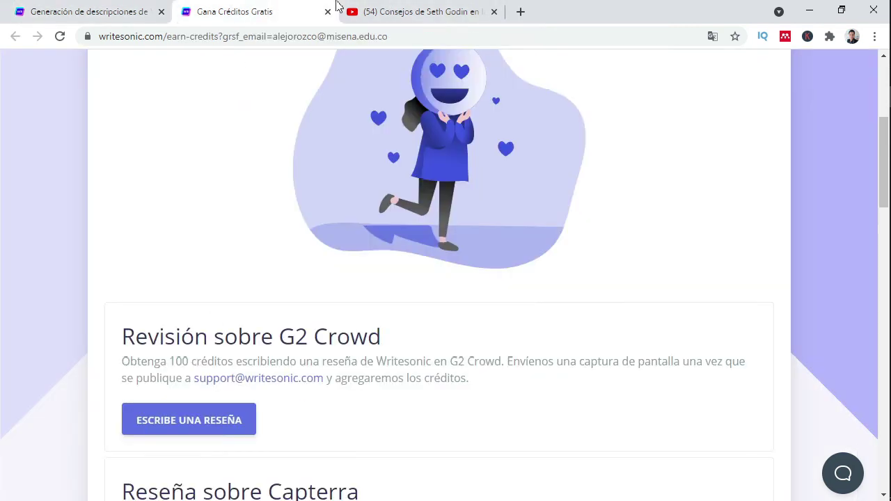
pyautogui.click(401, 9)
pyautogui.moveTo(401, 9); pyautogui.dragTo(236, 10)
# - Try to use the heading and first paragraph of the YouTube video's description as the target keyword in Writesonic
pyautogui.scroll(-2, 103, 324)
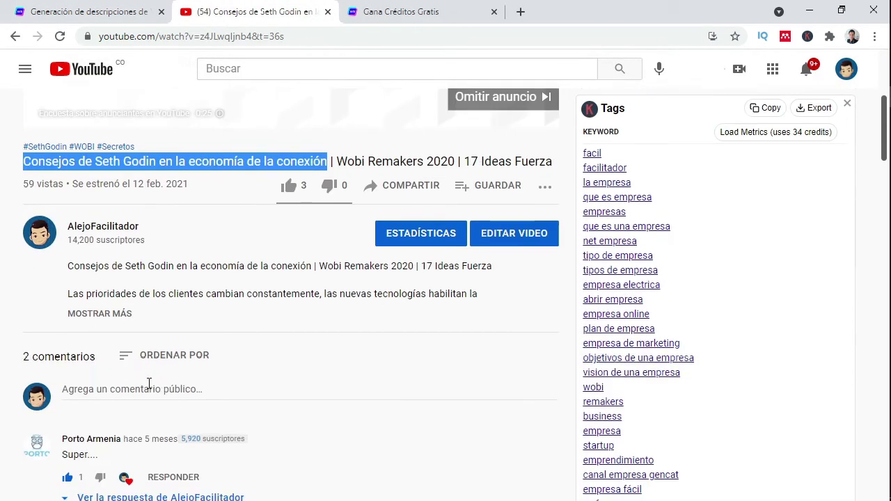
pyautogui.click(100, 313)
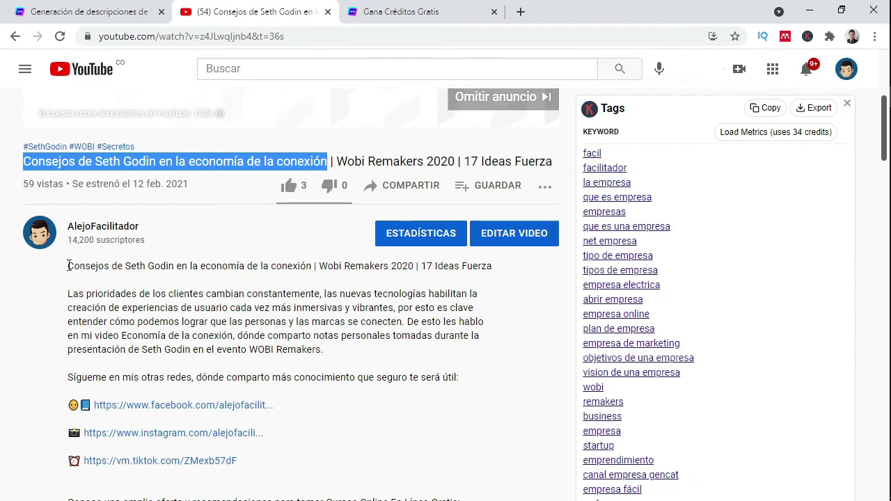
pyautogui.doubleClick(69, 266)
pyautogui.moveTo(142, 270); pyautogui.dragTo(338, 348)
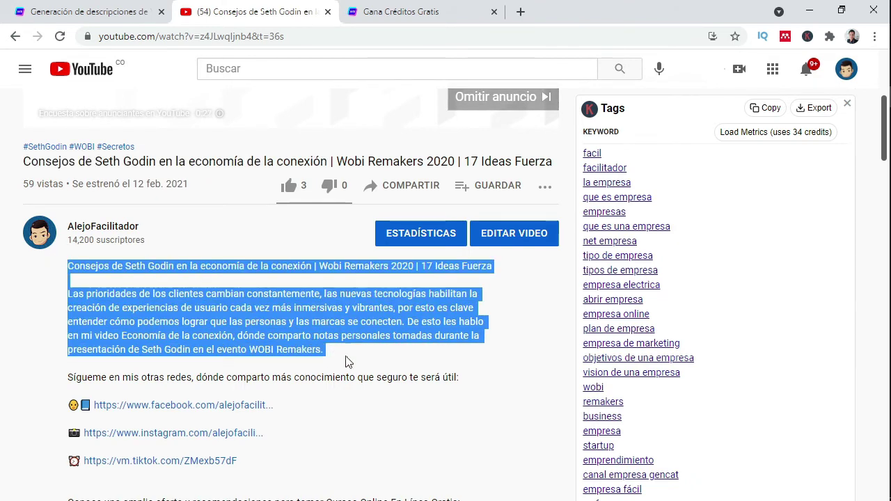
pyautogui.click(101, 11)
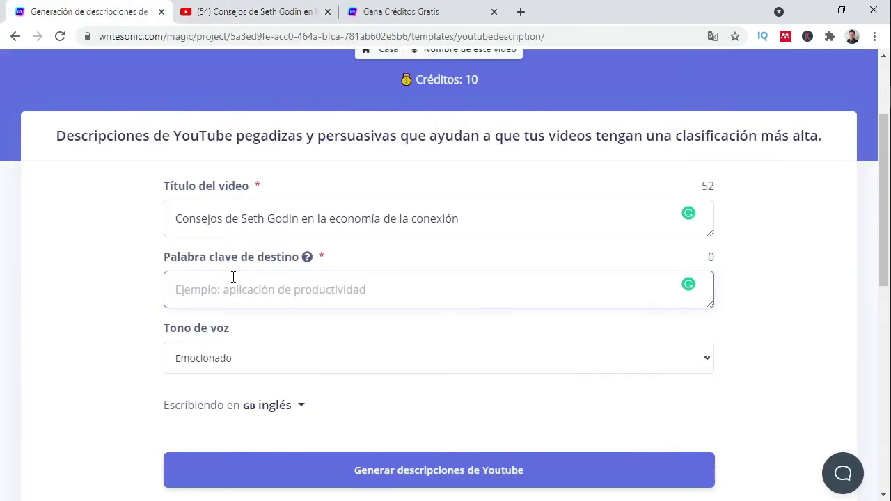
pyautogui.hotkey('ctrl', 'v')
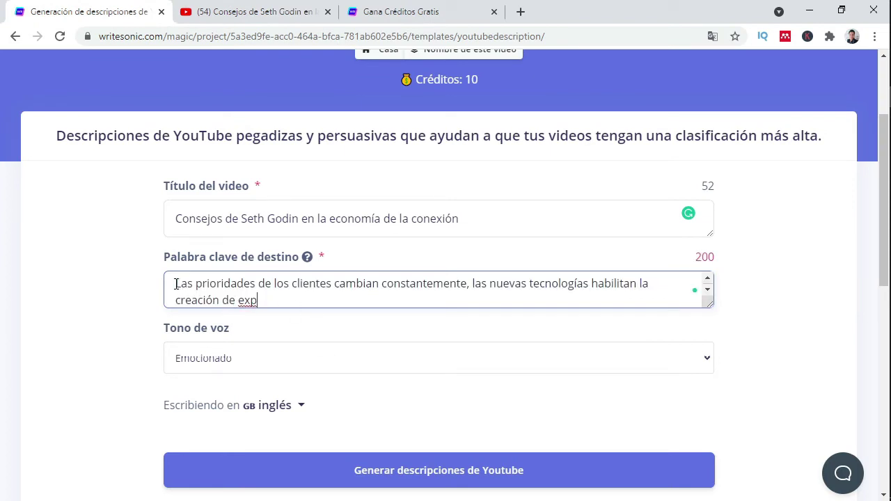
# - Remove all the pasted description text from the target keyword field
pyautogui.moveTo(175, 284); pyautogui.dragTo(272, 315)
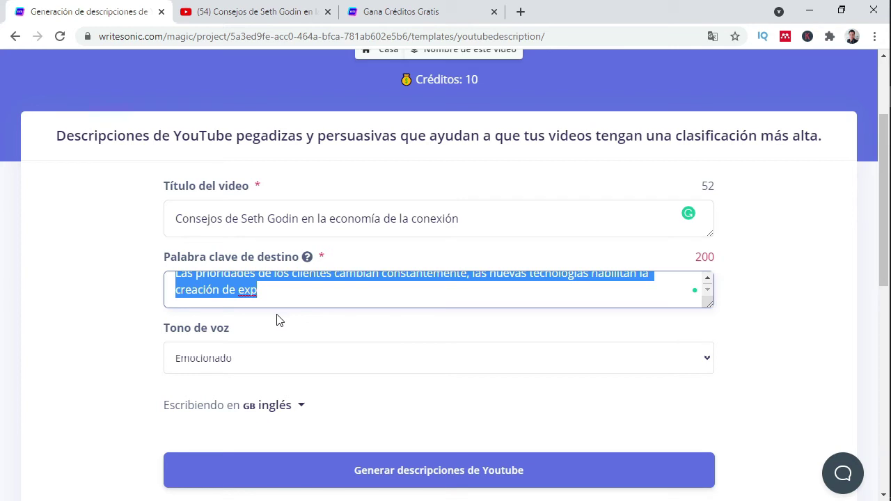
pyautogui.press('BackSpace')
pyautogui.press('BackSpace')
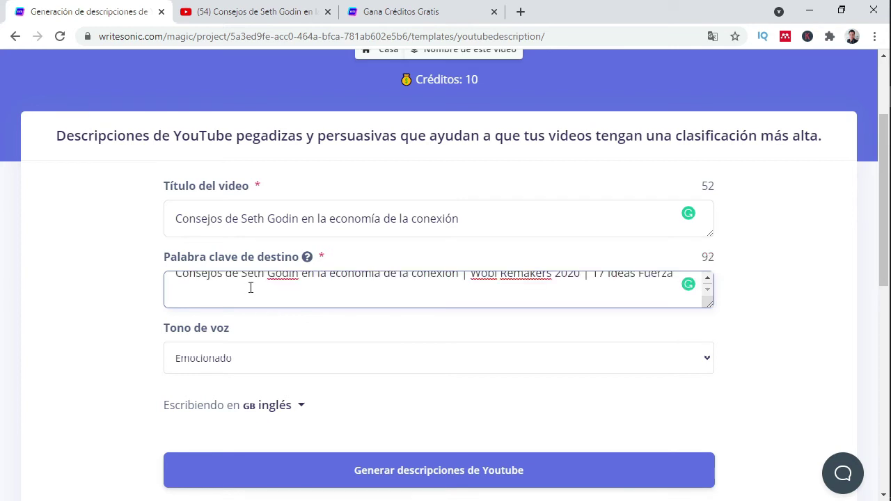
pyautogui.press('Home')
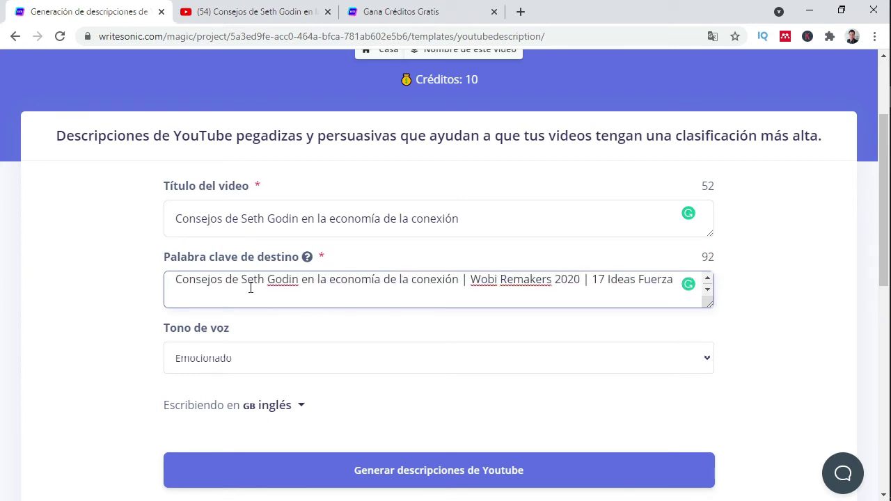
pyautogui.hotkey('ctrl', 'a')
pyautogui.press('BackSpace')
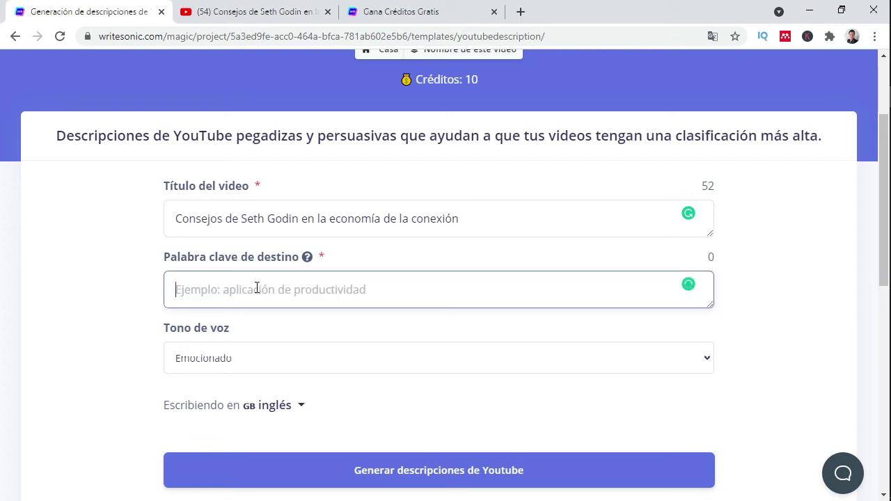
# - Enter "seth godin, consejos, marketing digital, nueva economia, emprendedor" as the target keywords for the YouTube description
pyautogui.write('seth')
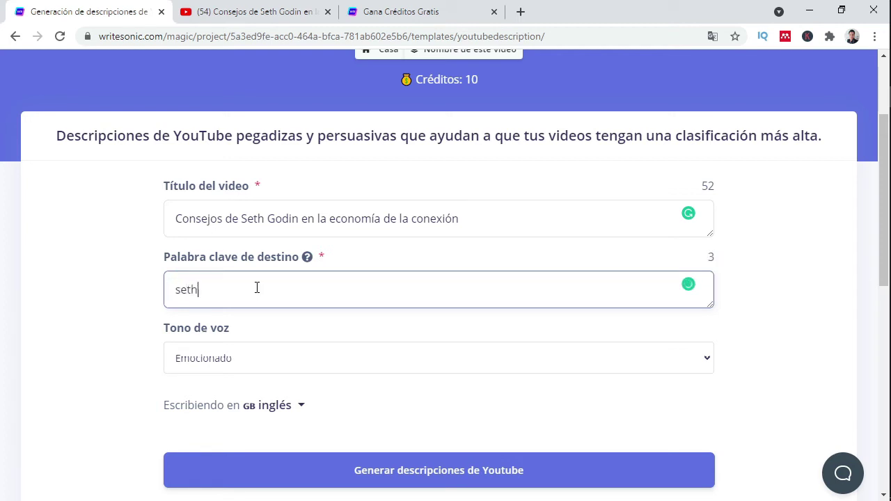
pyautogui.write(' godin, consejos')
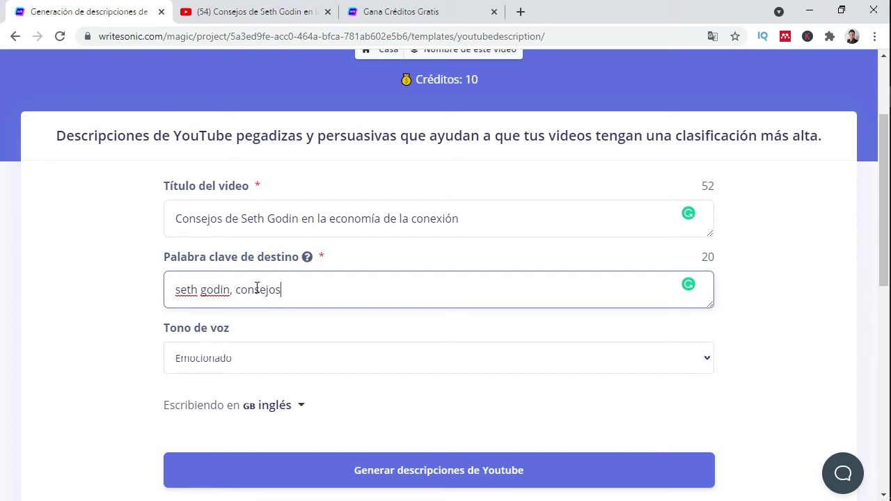
pyautogui.write(', marketing digital')
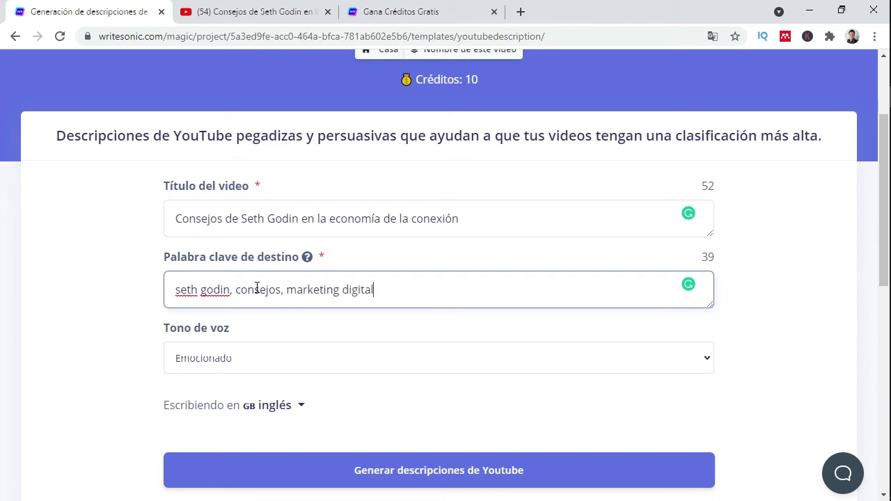
pyautogui.write(', nueva economi')
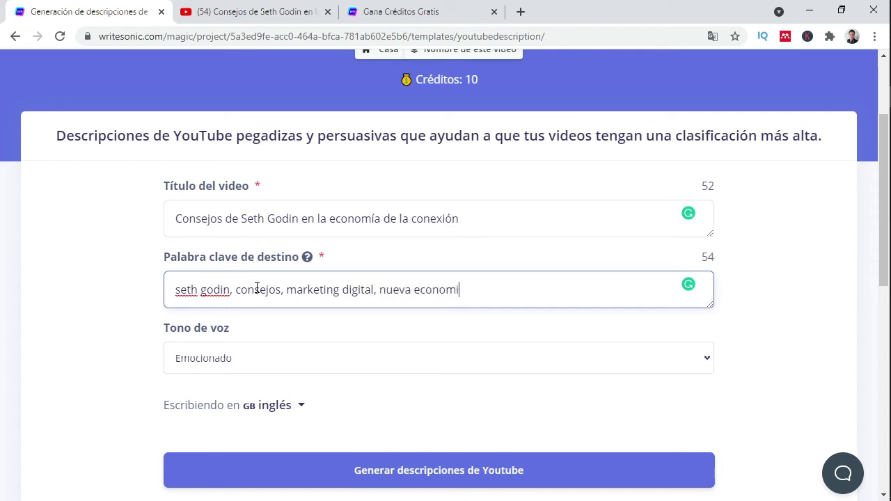
pyautogui.write('a, empreendedor')
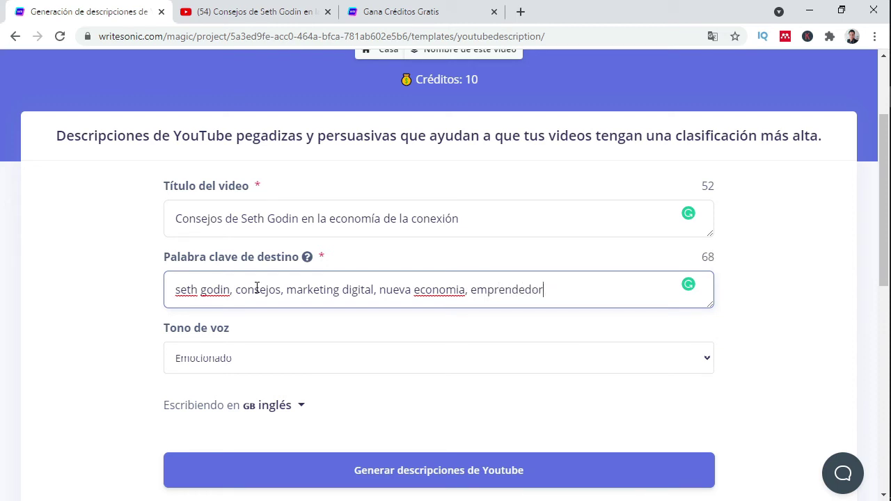
# - Set the writing language to Spanish and generate the YouTube descriptions
pyautogui.click(285, 359)
pyautogui.click(285, 405)
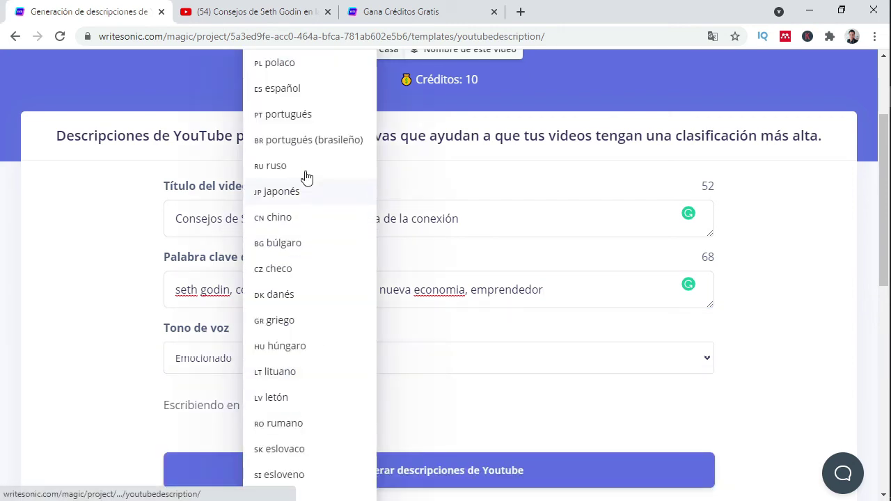
pyautogui.click(305, 89)
pyautogui.scroll(-2, 494, 414)
pyautogui.scroll(-2, 477, 415)
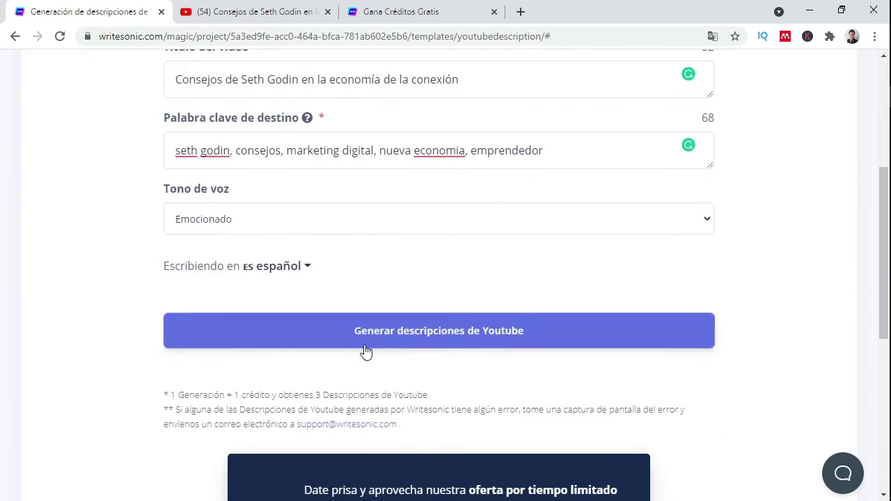
pyautogui.click(407, 337)
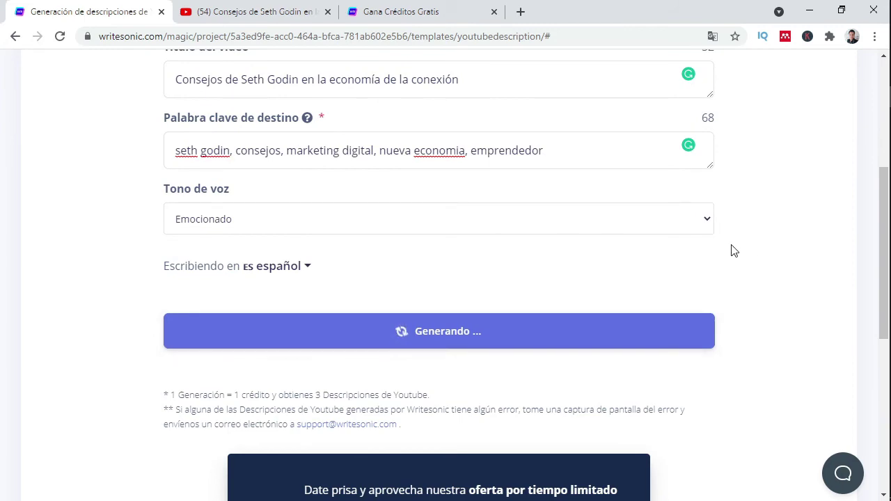
# - Read through all the generated YouTube descriptions and briefly highlight the full text of the first one
pyautogui.scroll(-7, 710, 254)
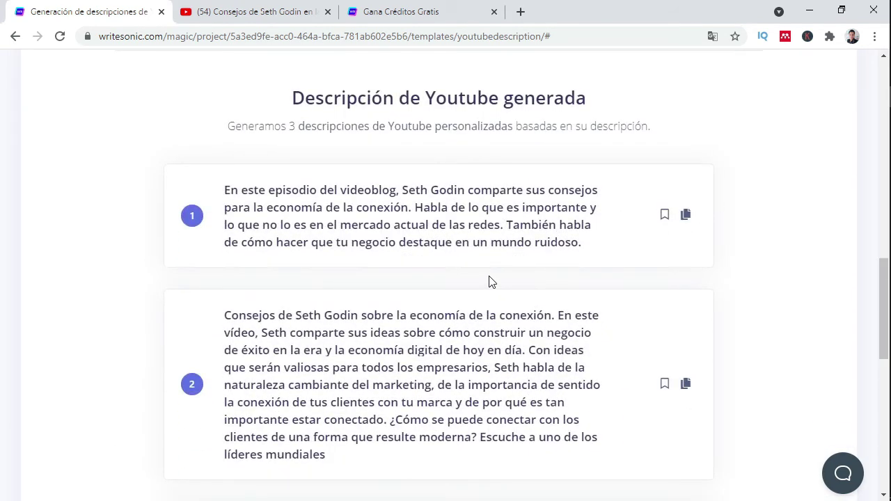
pyautogui.scroll(-1, 488, 281)
pyautogui.scroll(-2, 490, 274)
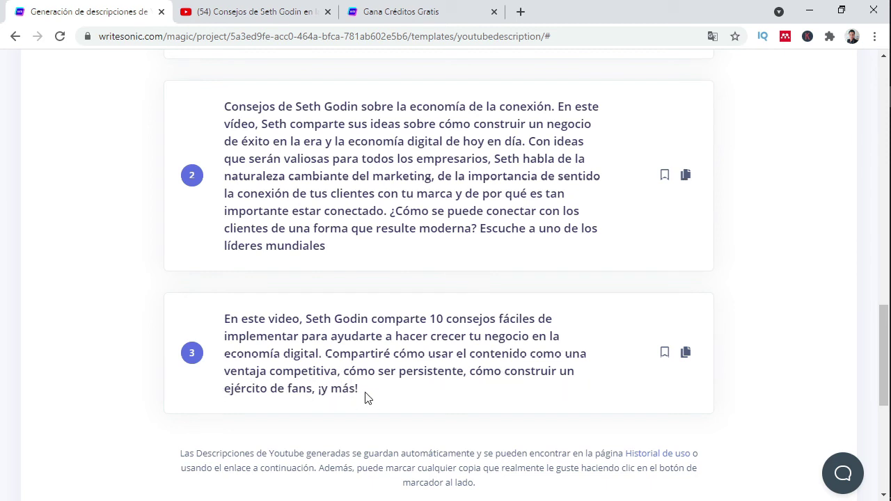
pyautogui.scroll(5, 487, 299)
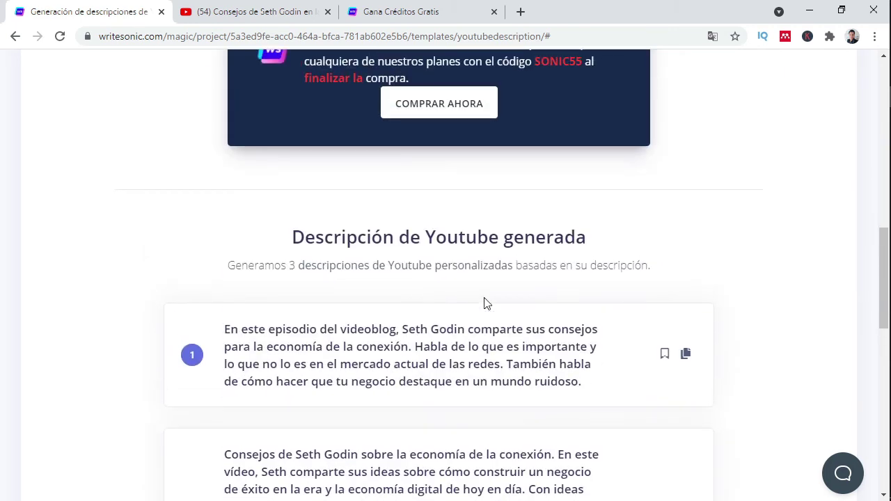
pyautogui.moveTo(225, 331); pyautogui.dragTo(616, 394)
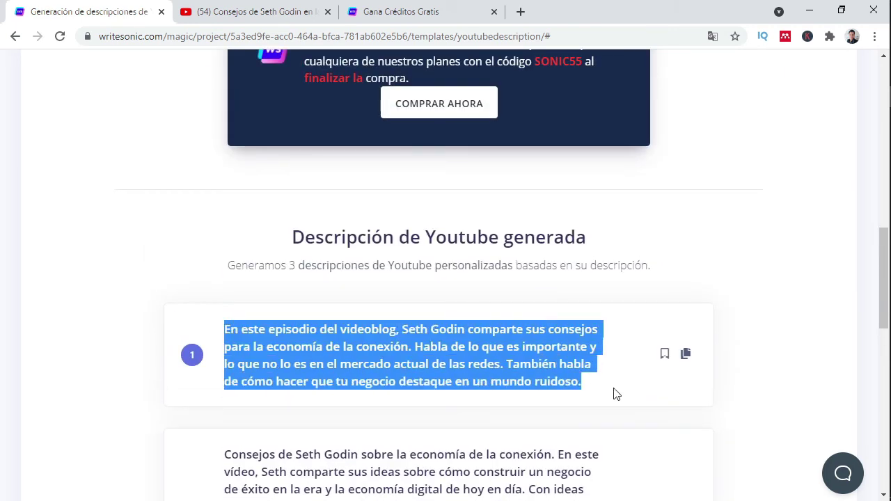
pyautogui.click(465, 297)
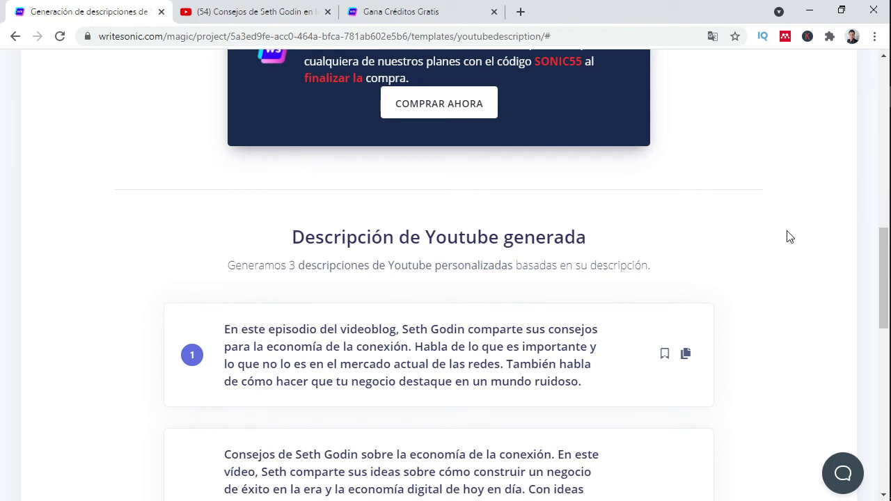
# - Check the remaining credit balance under the YouTube descriptions heading and highlight it
pyautogui.scroll(7, 786, 235)
pyautogui.scroll(4, 773, 228)
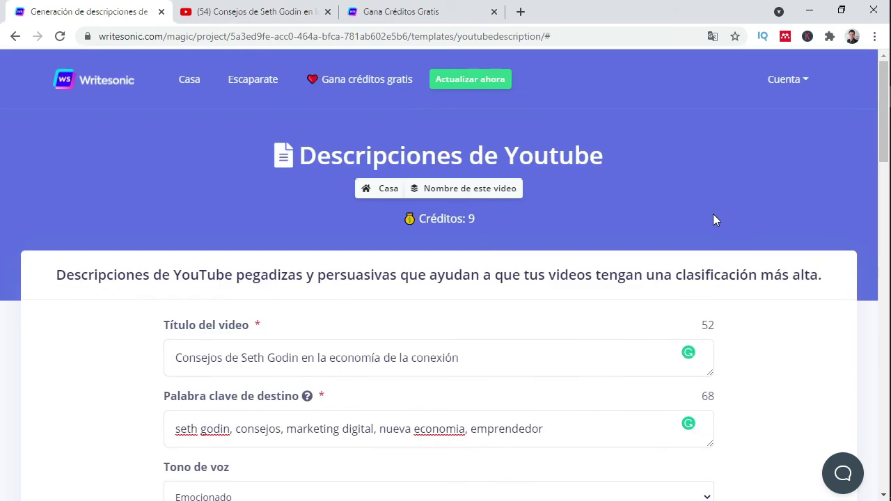
pyautogui.moveTo(421, 221); pyautogui.dragTo(492, 222)
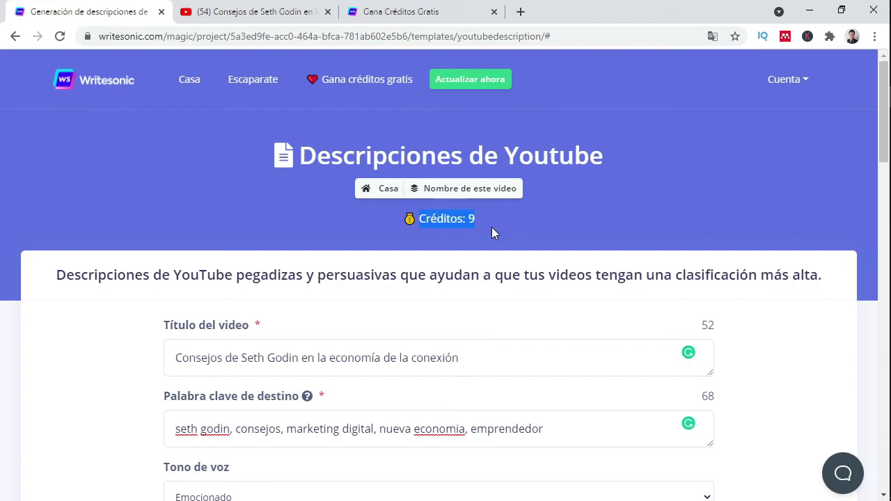